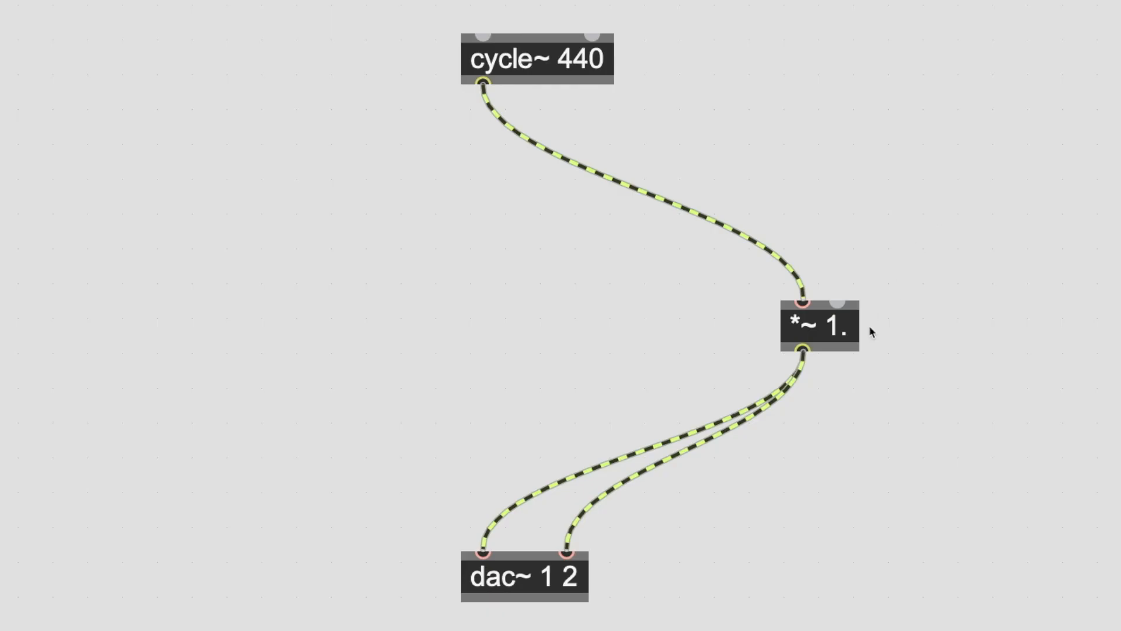
Align the *~ 1. object between cycle~ 440 and dac~ 1 2, and delete the three cords running from the cycle~ objects into *~ 0.33
left_click_drag(812, 336, 509, 309)
left_click(535, 357)
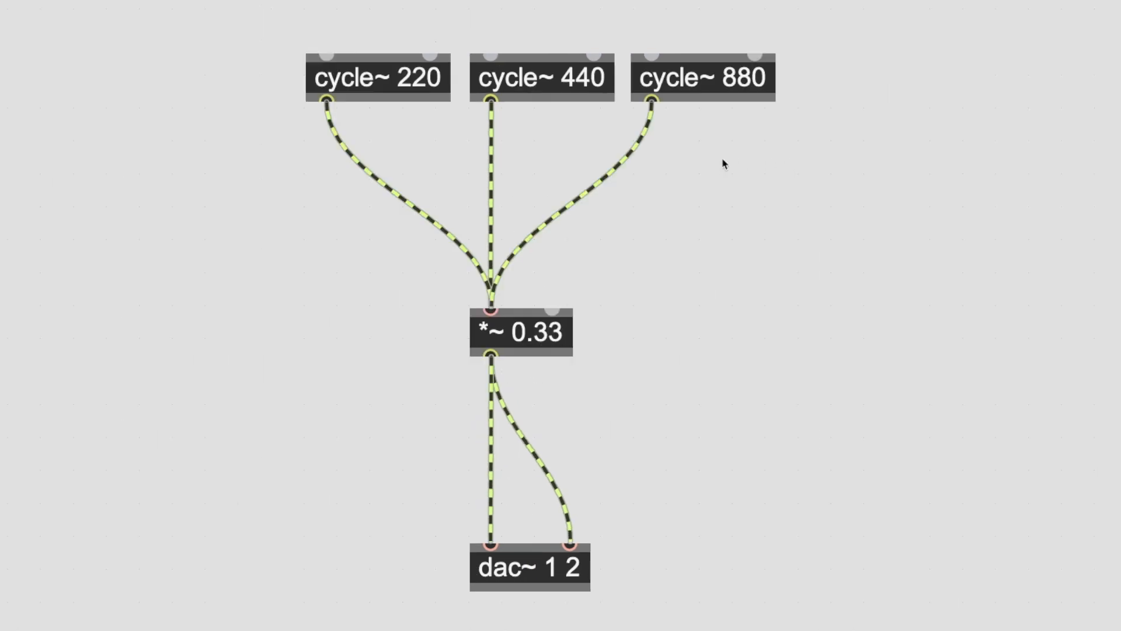
left_click_drag(724, 164, 299, 229)
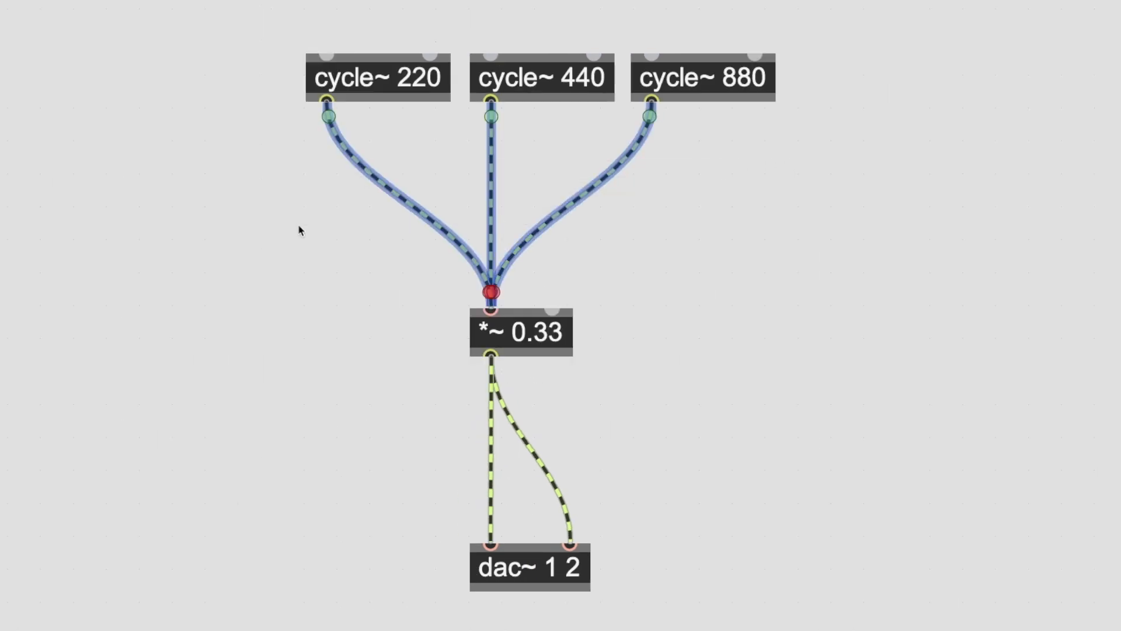
key("BackSpace")
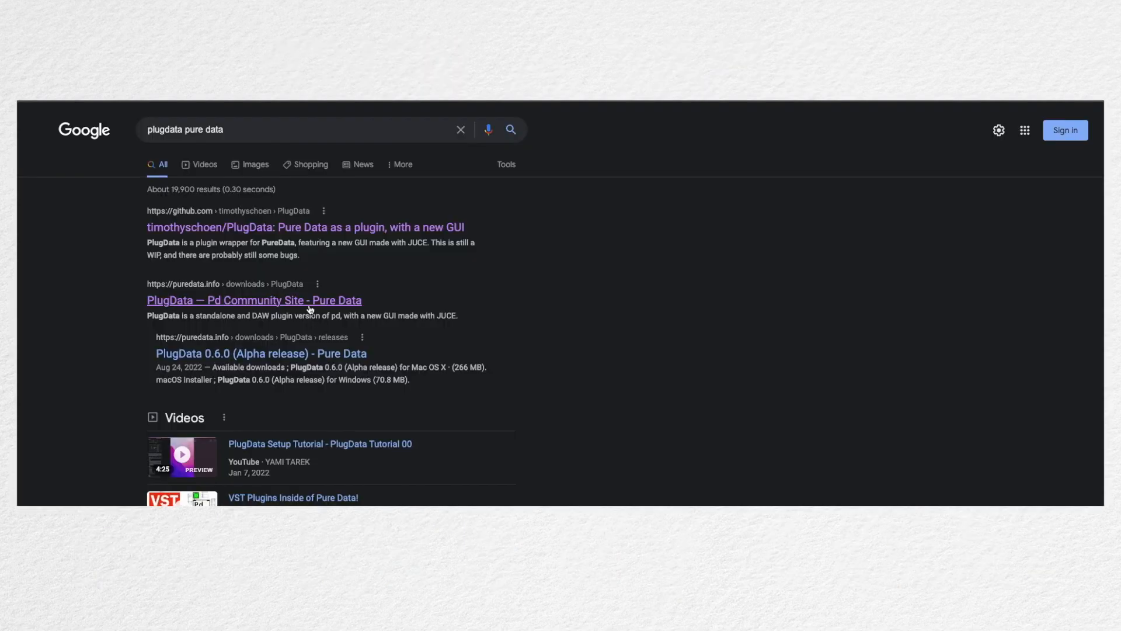
Open the PlugData page on the Pd Community Site and go to its 0.6.1 alpha release
left_click(311, 301)
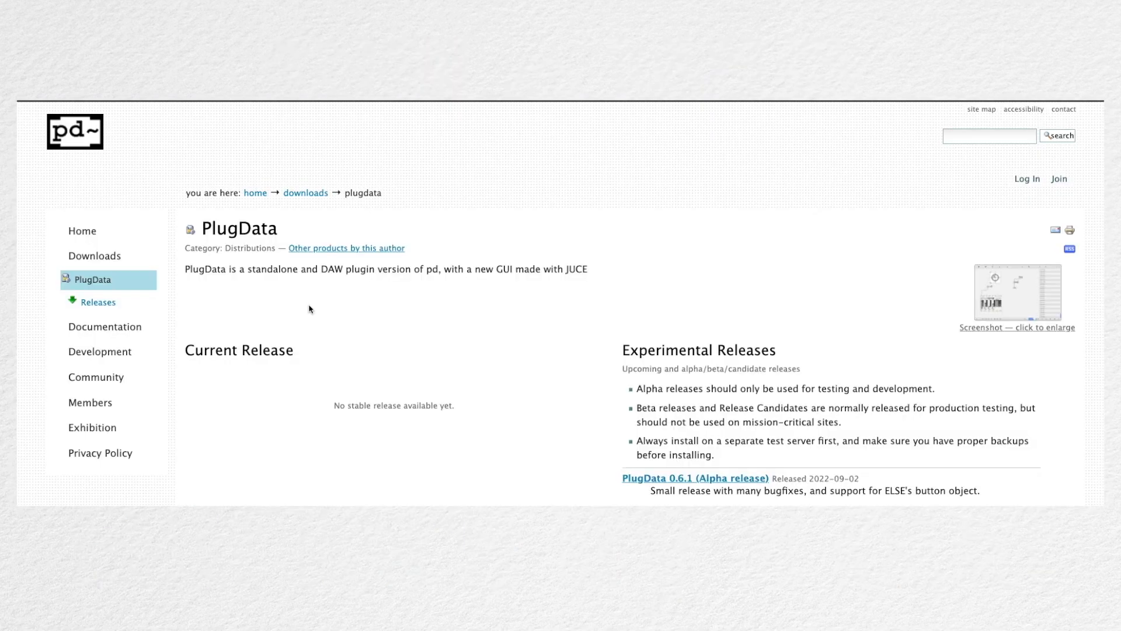
left_click(646, 479)
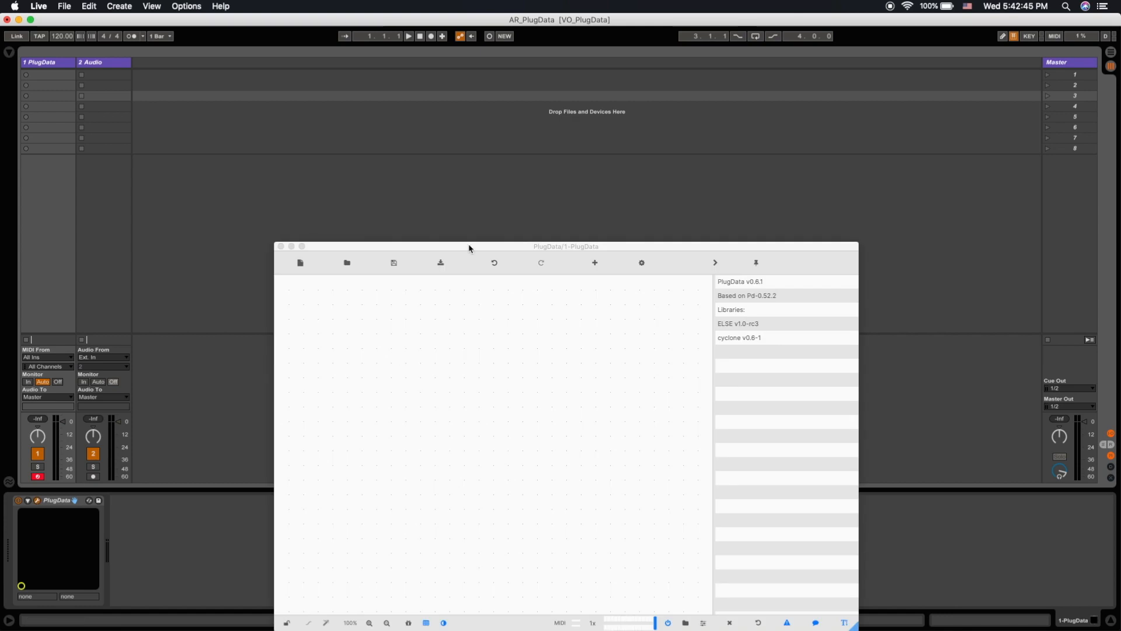
Move the PlugData window higher in Live and add an osc~ 440 object to the empty patch
left_click_drag(469, 247, 468, 157)
key("super+1")
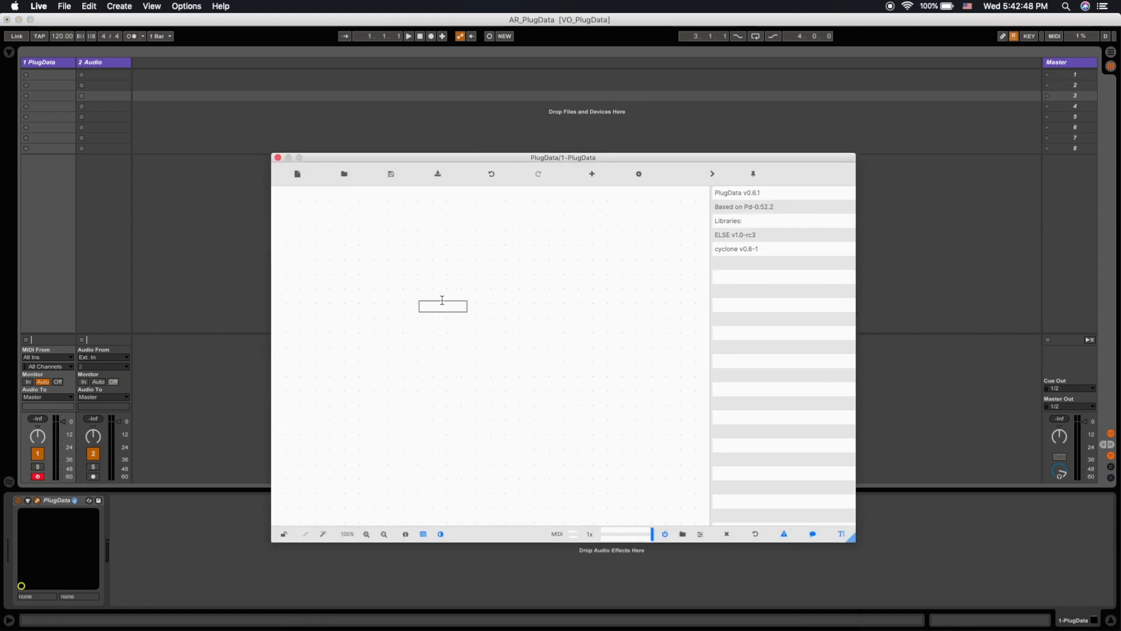
type("osc~ 440")
left_click(484, 269)
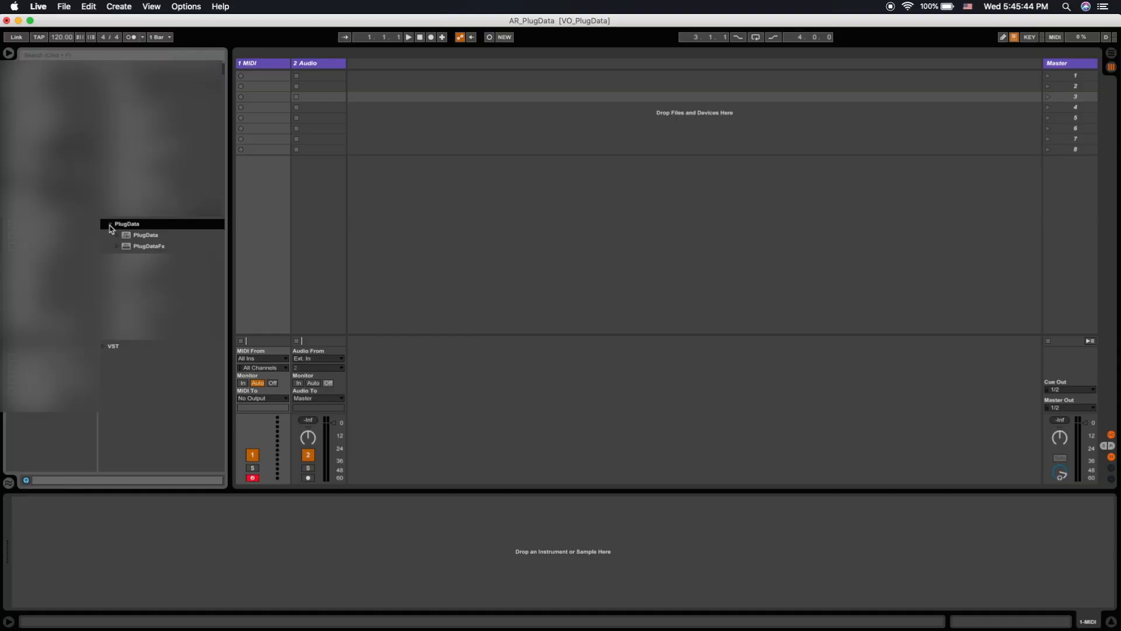
Load PlugData onto the first track, followed by an EQ Eight with its first band set to a low-cut filter
left_click_drag(141, 235, 261, 237)
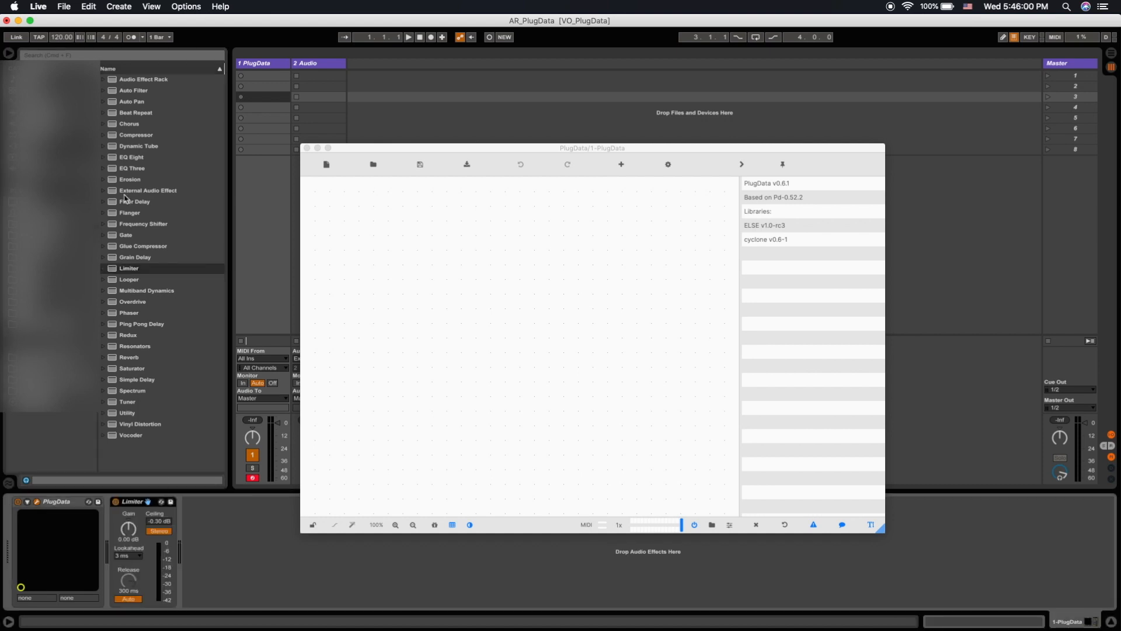
left_click_drag(140, 159, 114, 514)
left_click(154, 592)
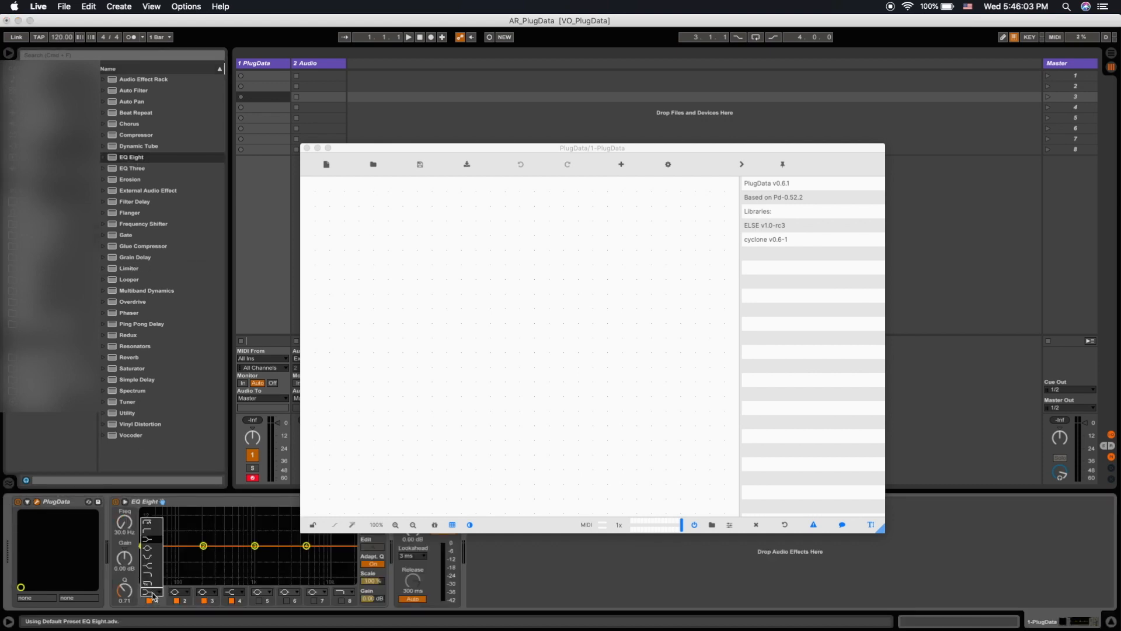
left_click(148, 523)
left_click_drag(143, 553, 148, 554)
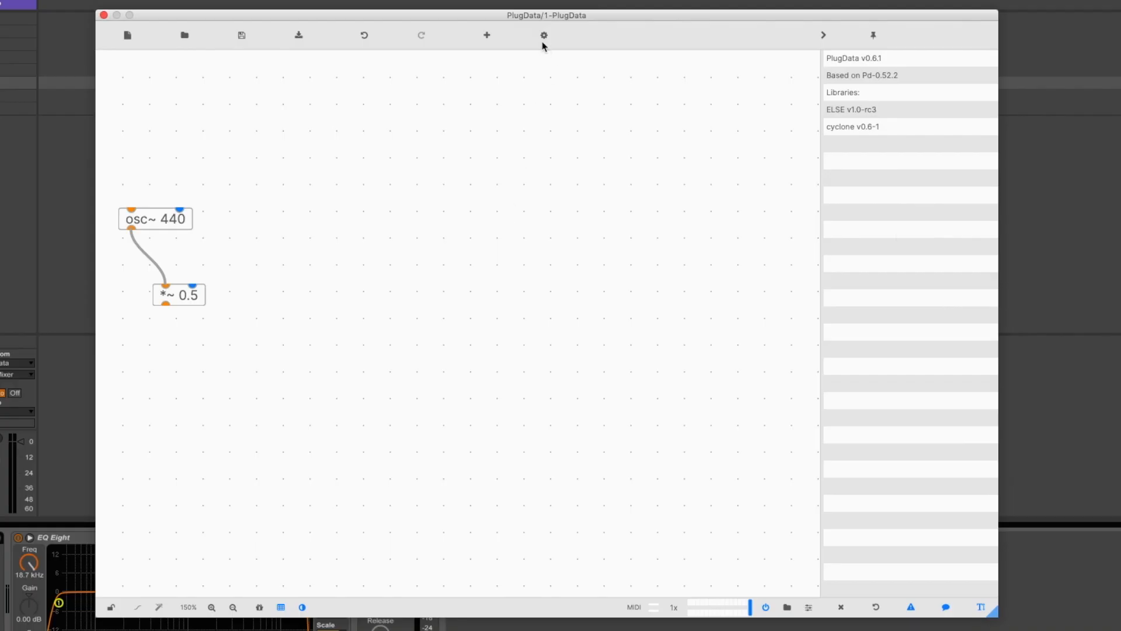
Change the light theme's canvas colour to #9A9898 and its outline colour to #FFFFFF
left_click(544, 36)
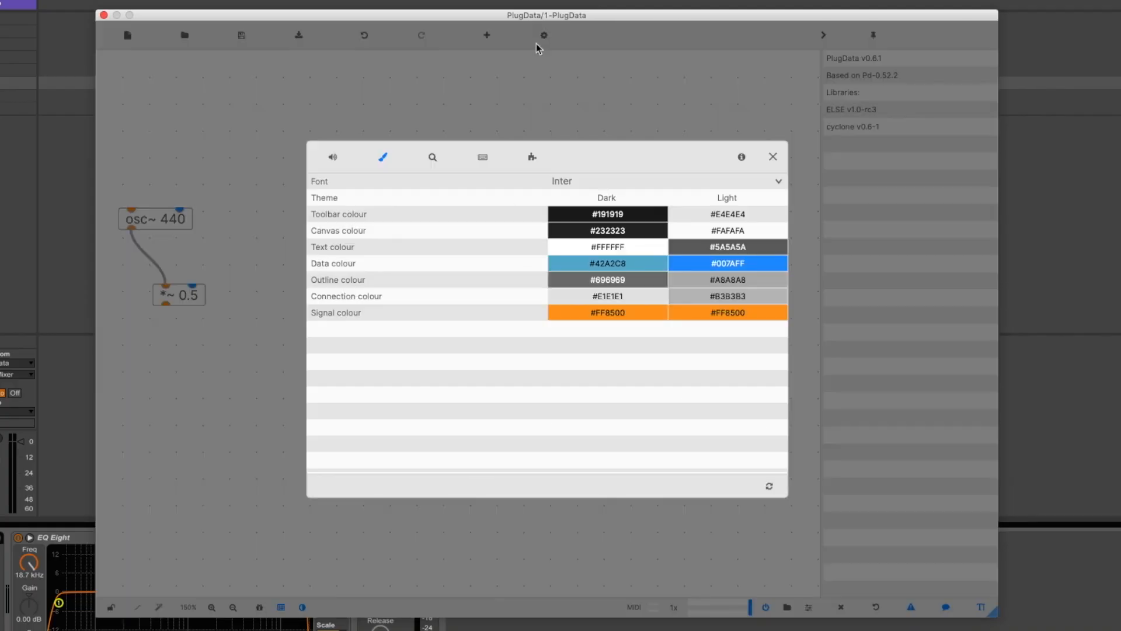
left_click(693, 234)
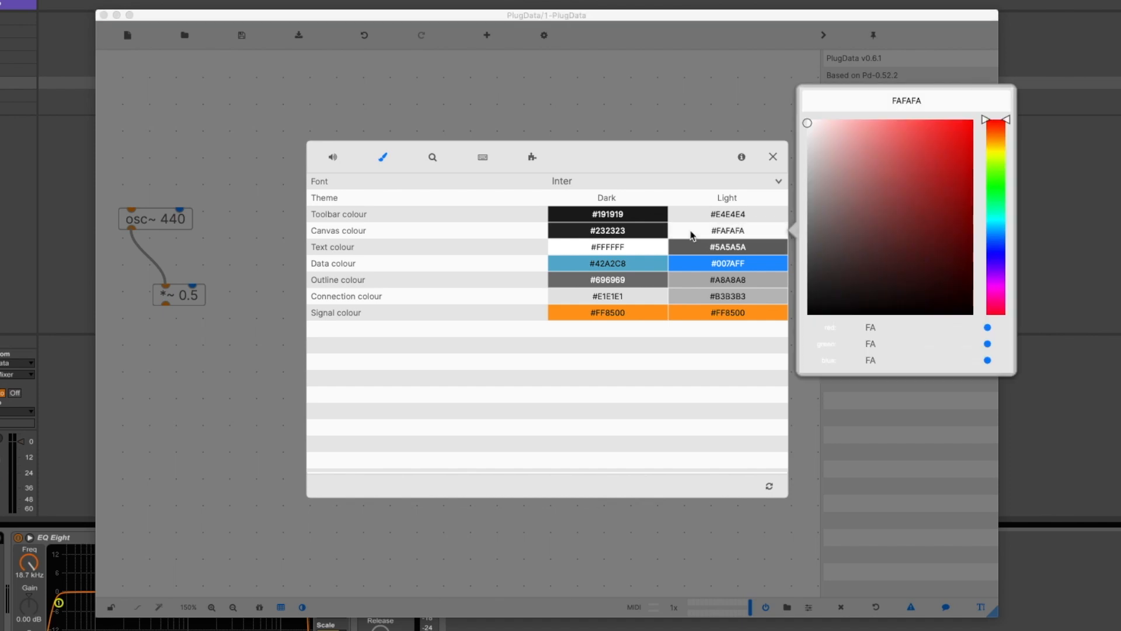
left_click_drag(808, 125, 810, 197)
left_click(730, 281)
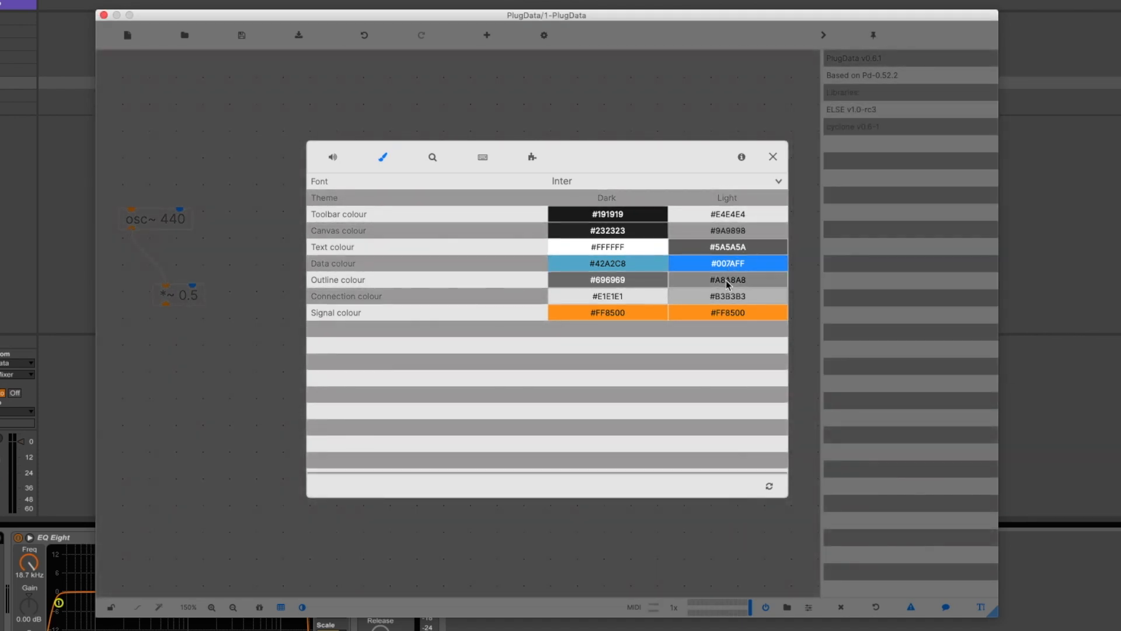
left_click(729, 281)
left_click(807, 234)
left_click_drag(808, 234, 805, 144)
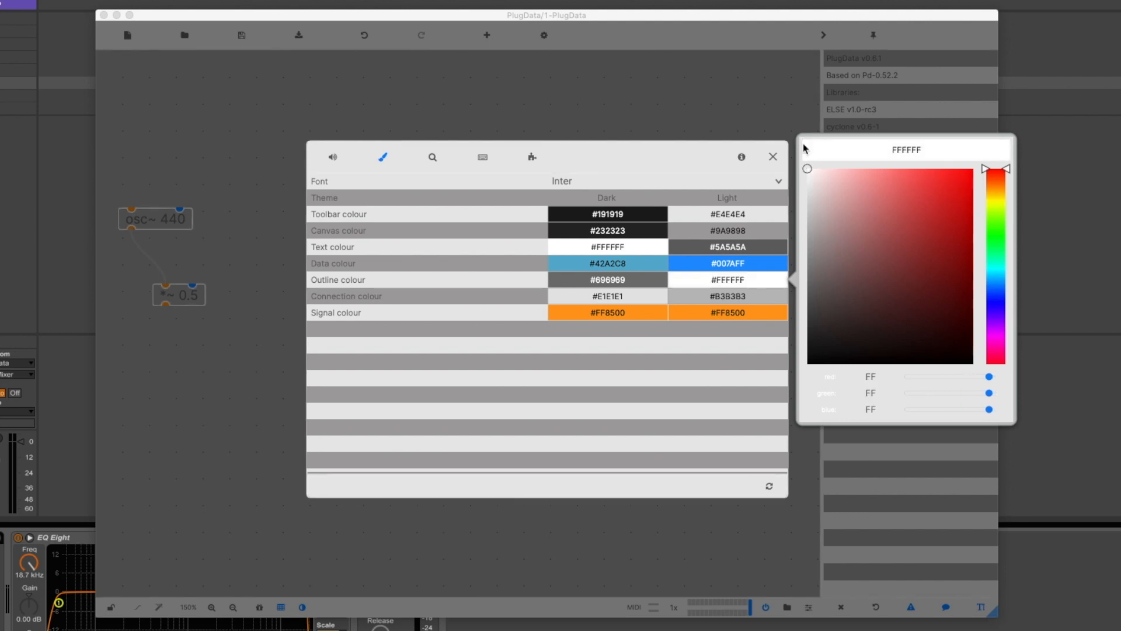
Lighten the light theme's text colour and pick a new hue and shade for its connection colour
left_click(740, 247)
left_click_drag(806, 260, 805, 142)
left_click(713, 296)
left_click(996, 302)
left_click_drag(808, 243, 937, 231)
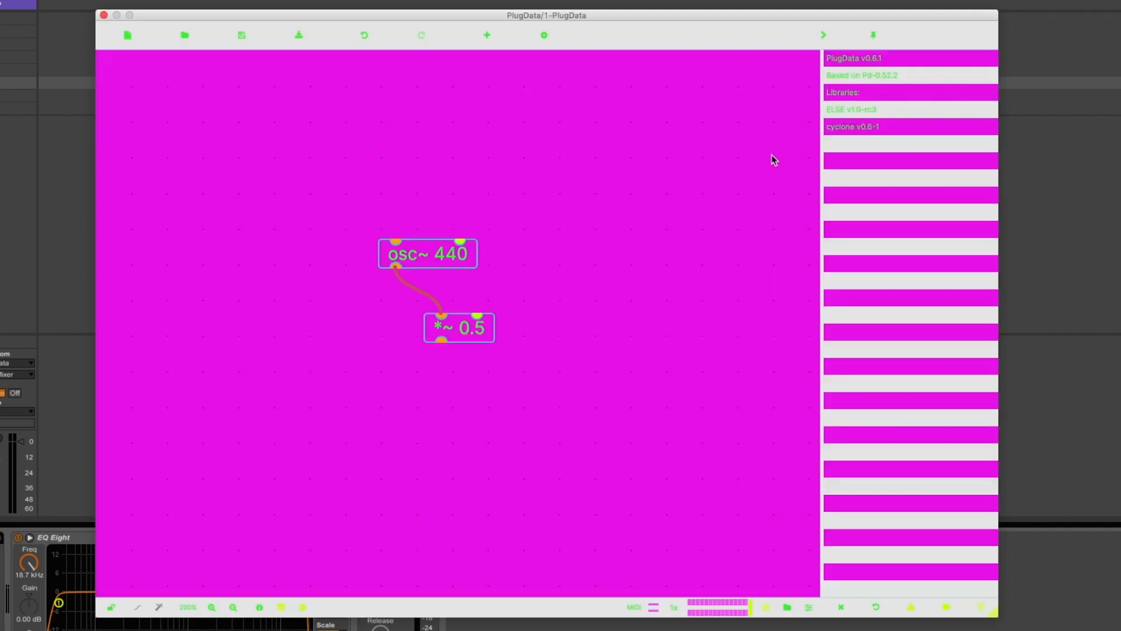
Reset all theme colours to their defaults and close the settings
left_click(543, 35)
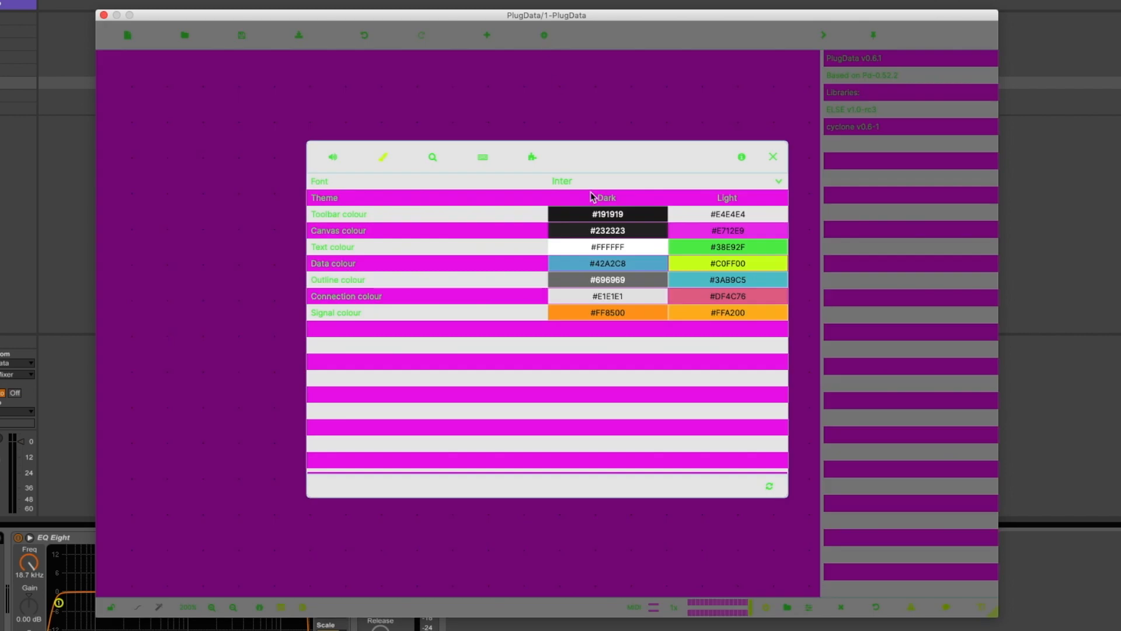
left_click(770, 489)
left_click(773, 156)
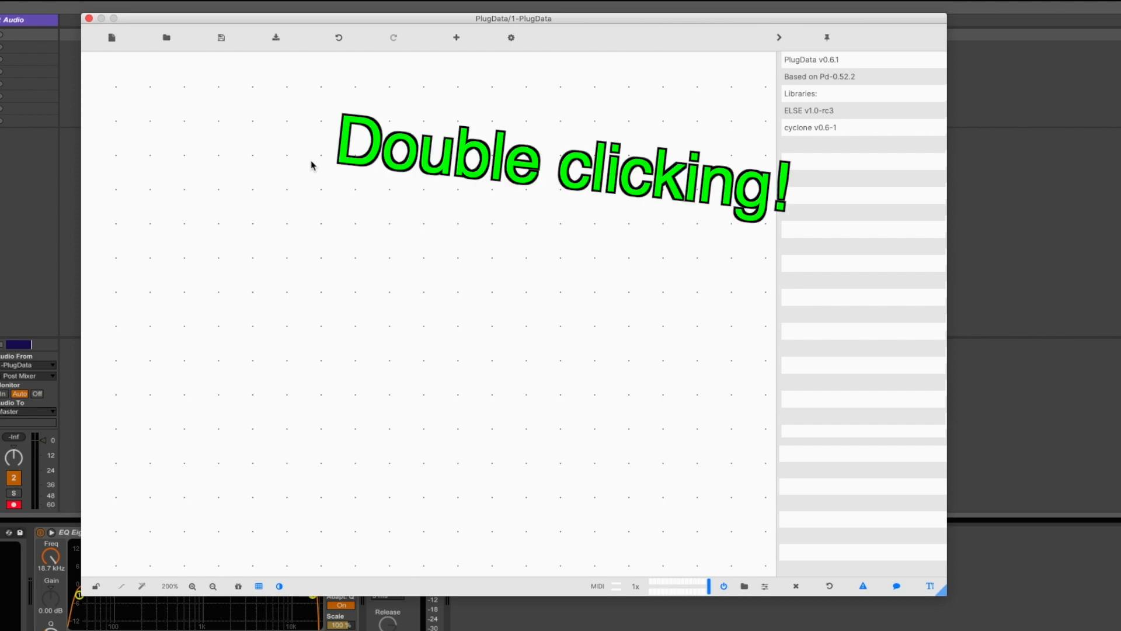
Add a cycle~ 440 object to the empty patch
key("super+1")
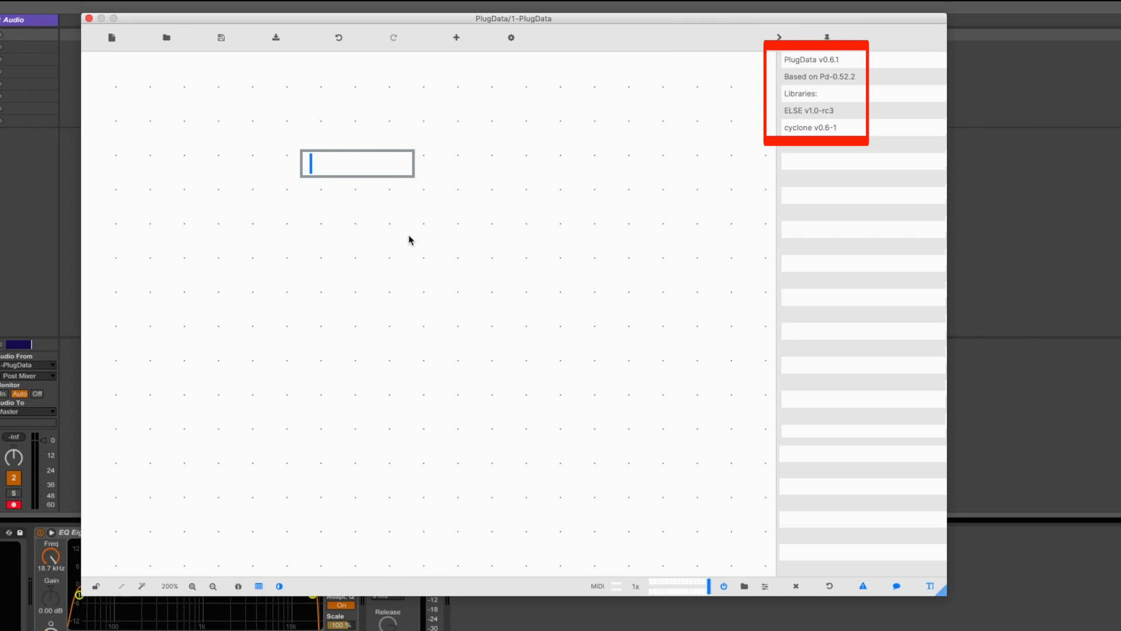
type("cycle~ ")
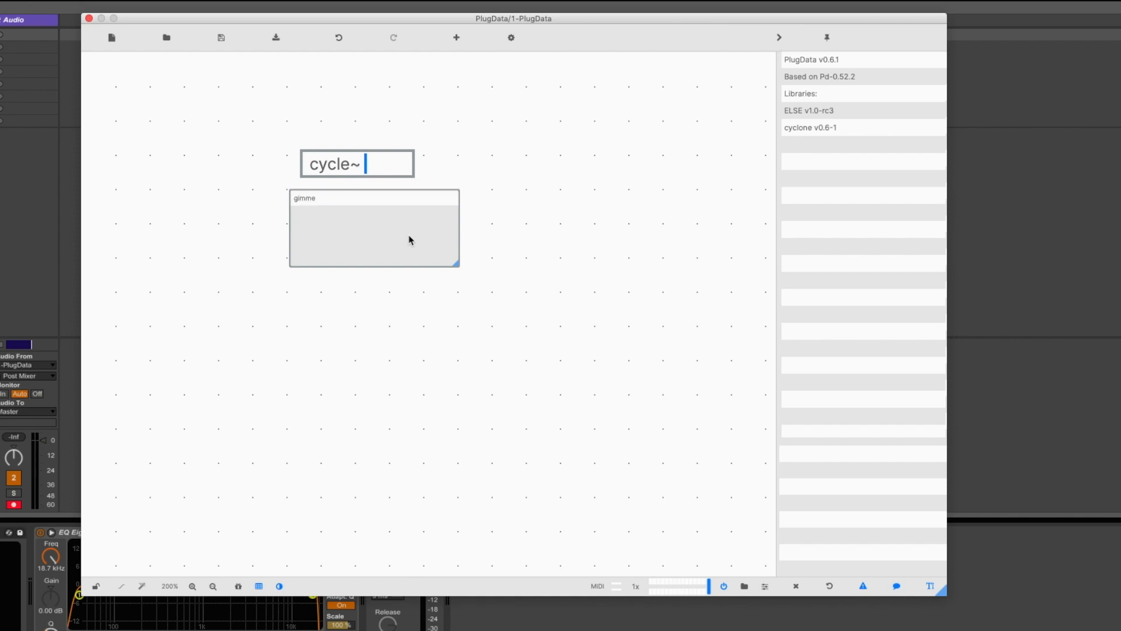
type("440")
left_click(533, 174)
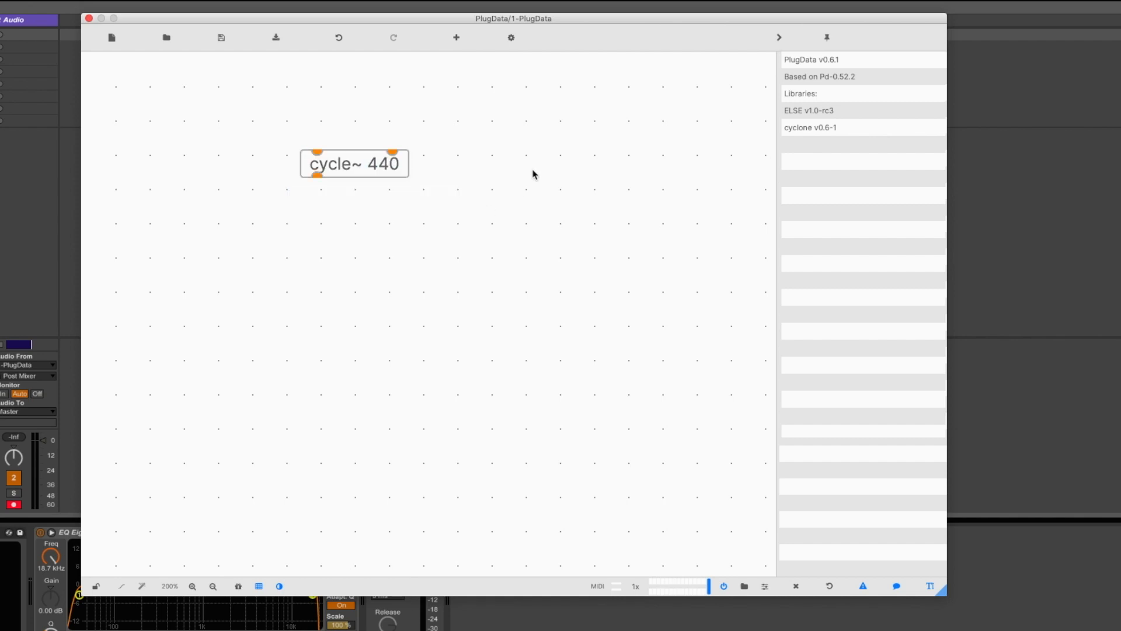
Open the help patch of the cycle~ 440 object and switch between it and the untitled patch
right_click(369, 176)
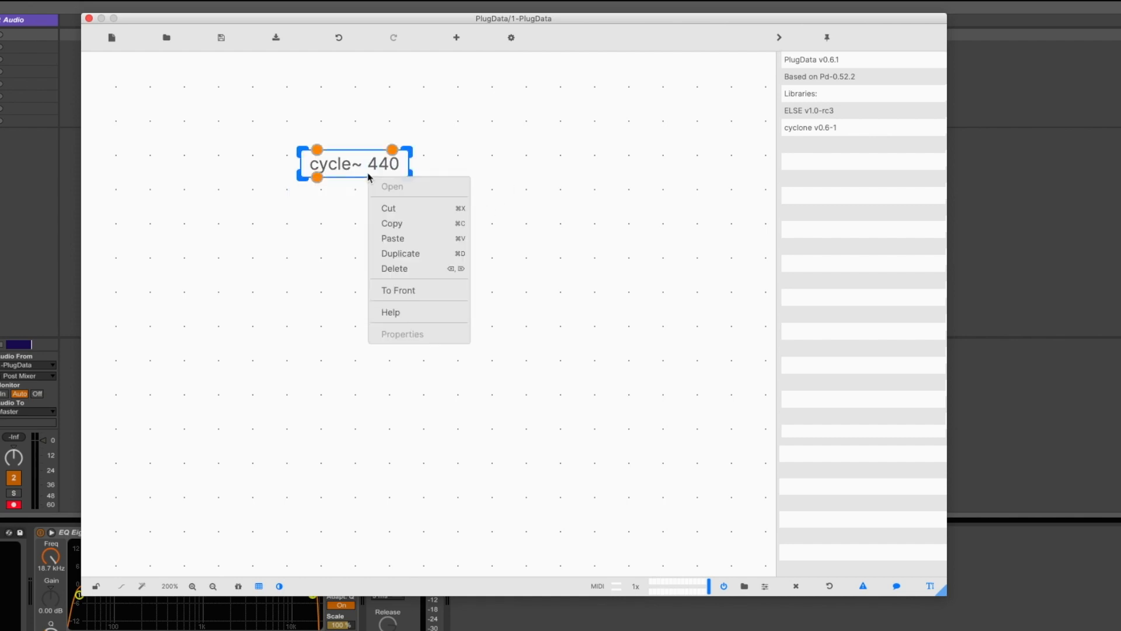
left_click(432, 313)
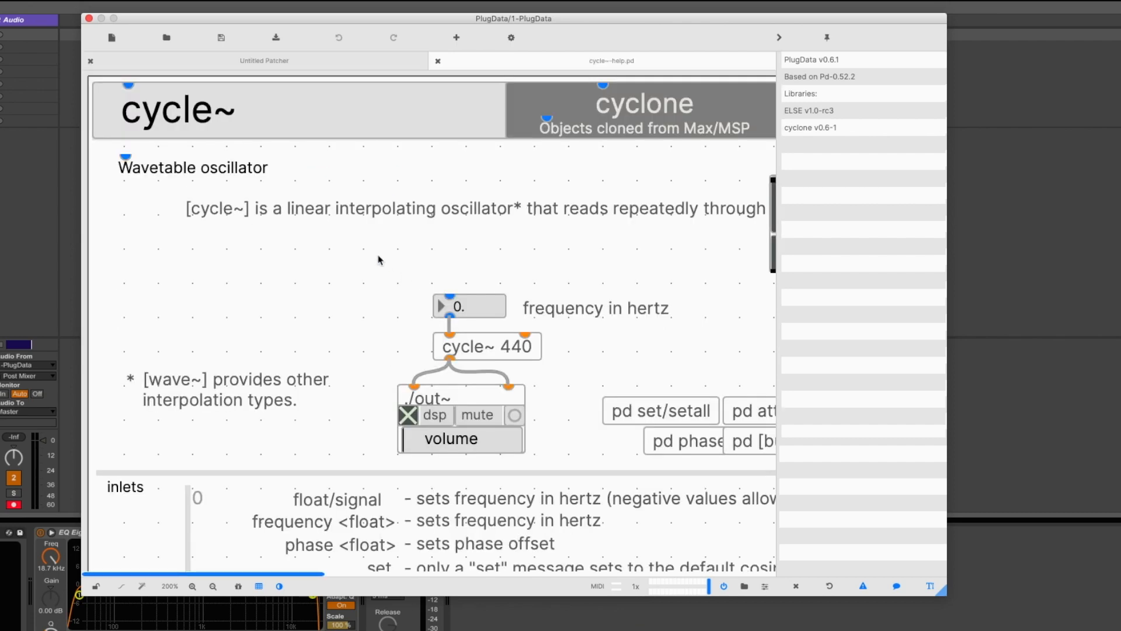
scroll(380, 259, "right", 3)
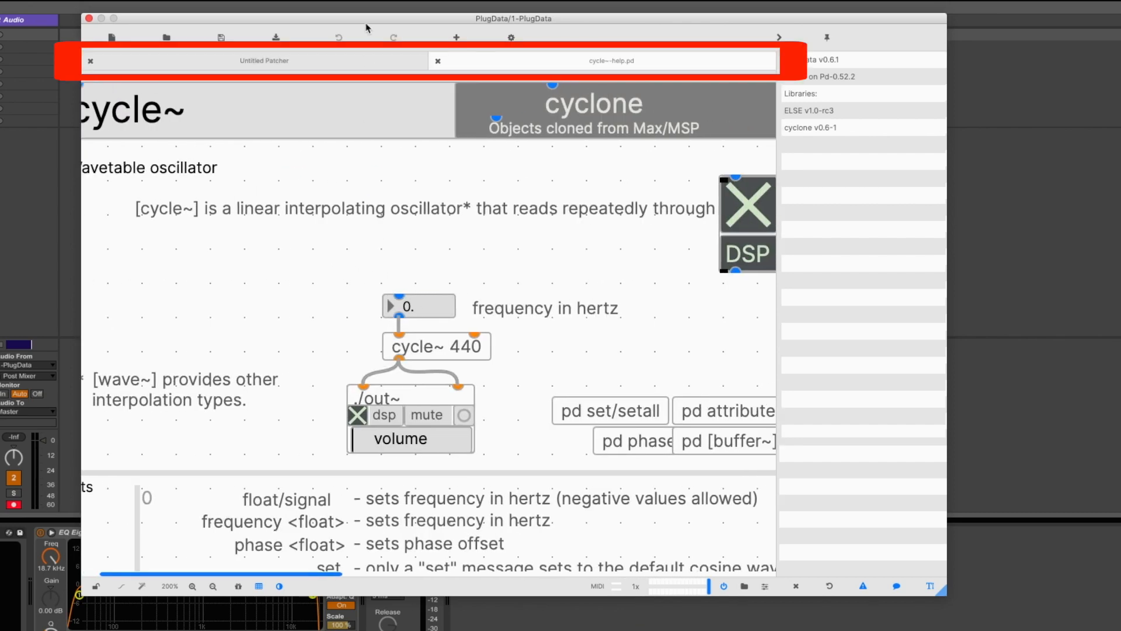
left_click(378, 63)
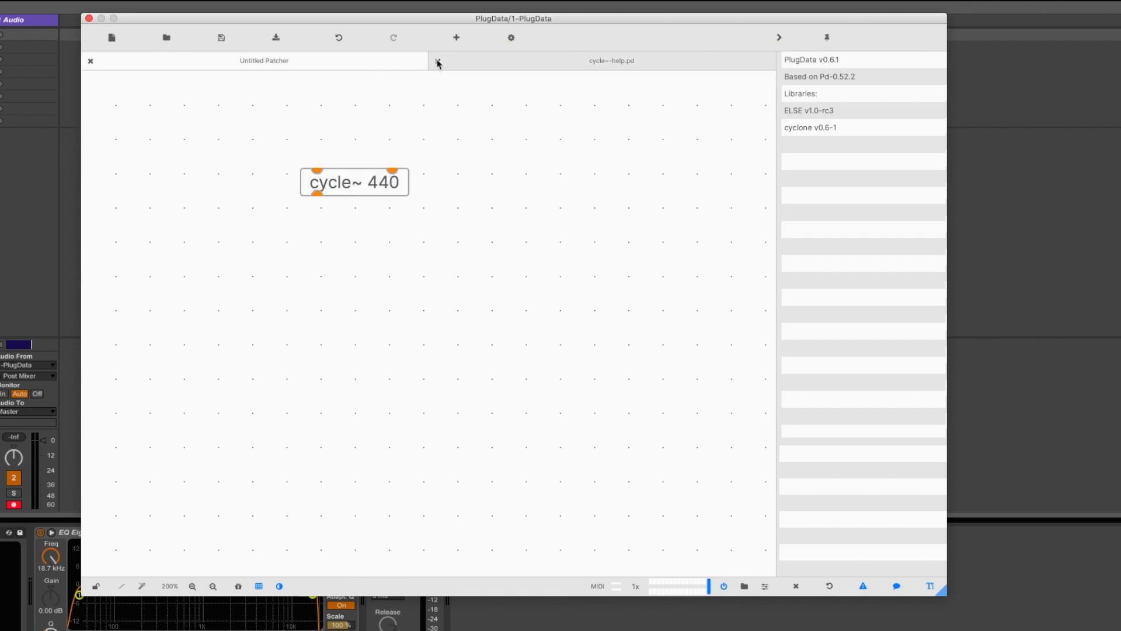
left_click(476, 63)
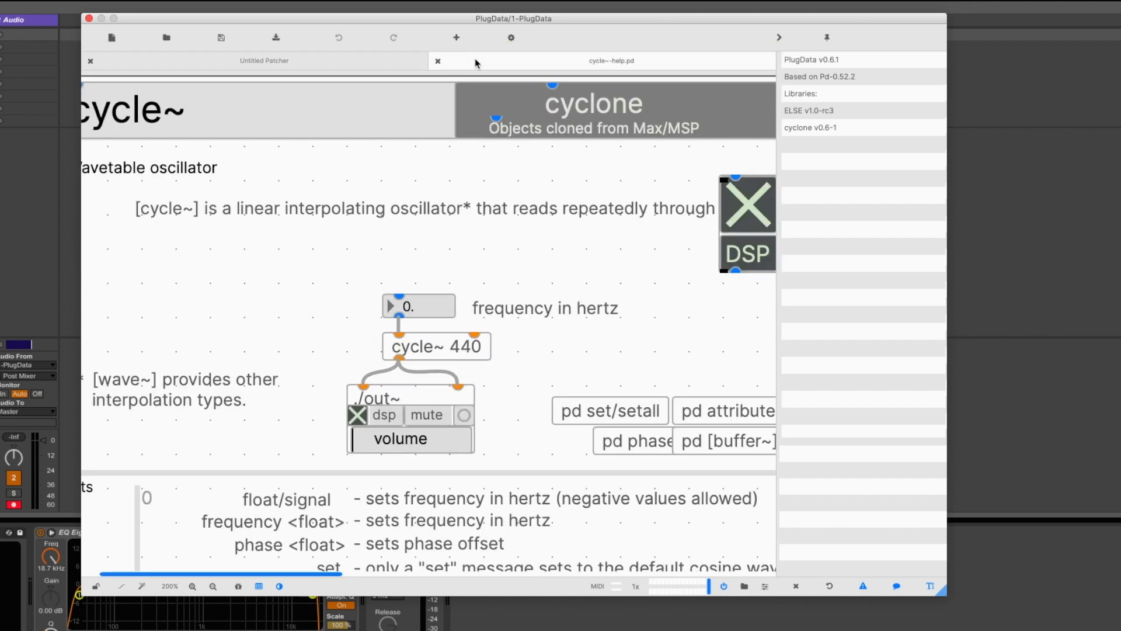
Lock the cycle~ help patch and test its oscillator by raising the output volume and returning it to zero
left_click(96, 585)
left_click_drag(352, 450, 434, 454)
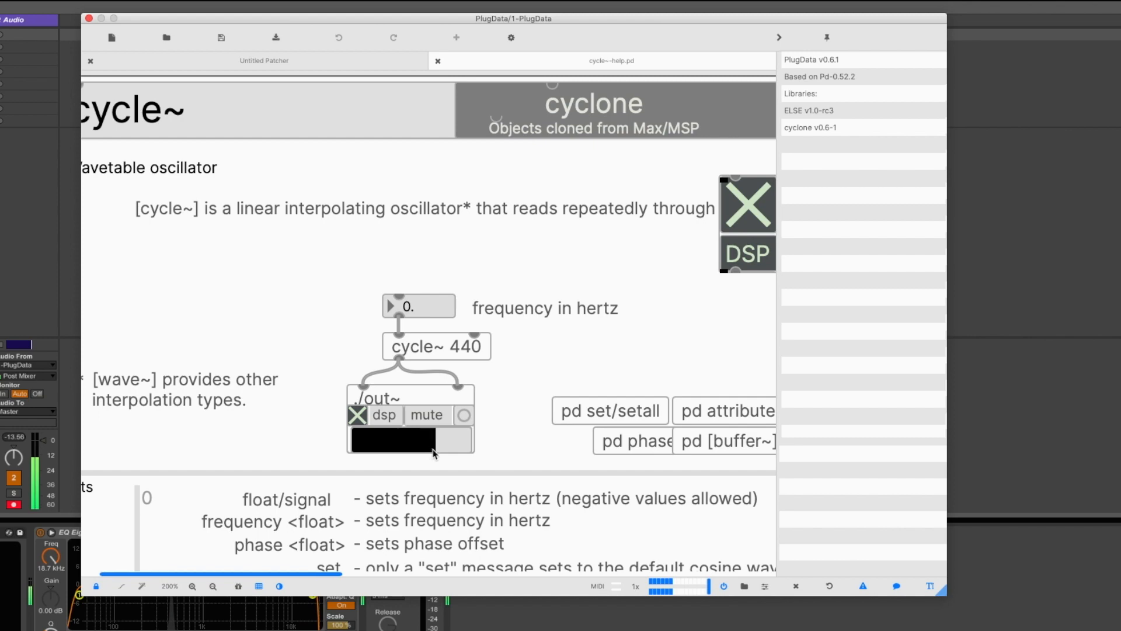
left_click_drag(433, 453, 349, 460)
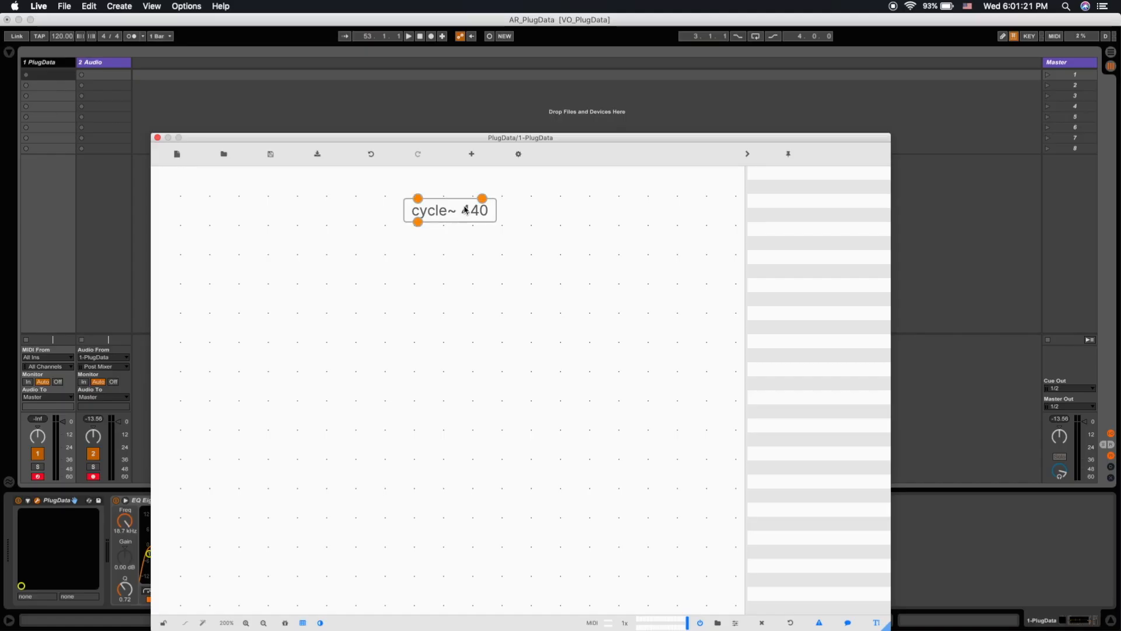
Reopen the cycle~ object's help patch and examine its wavetable oscillator description and example
left_click(464, 212, "alt")
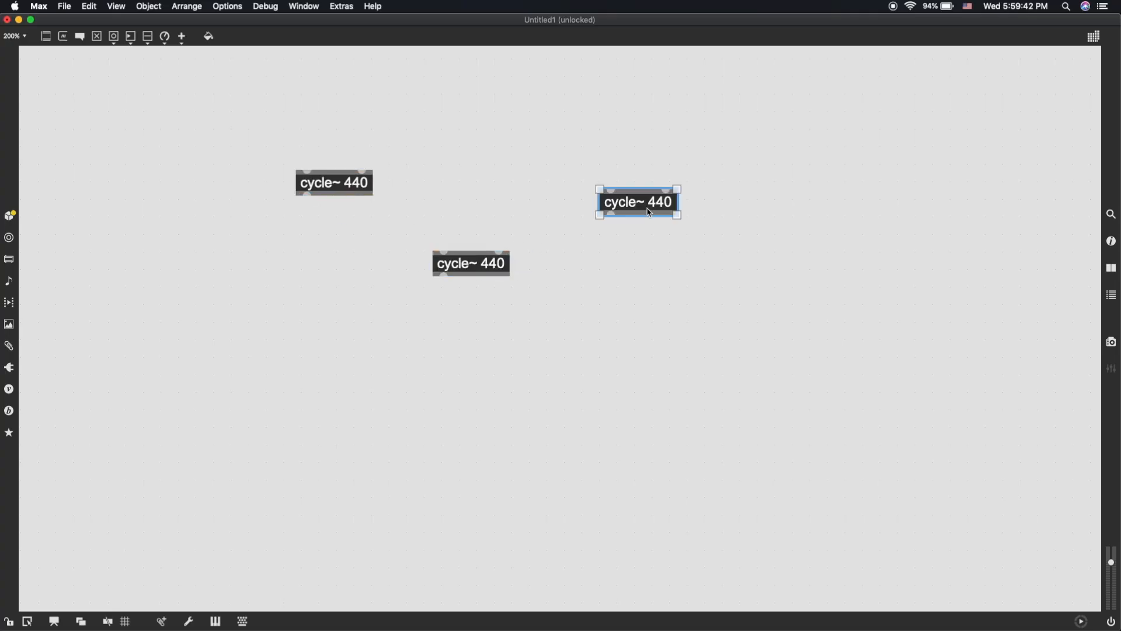
left_click_drag(647, 212, 670, 301)
left_click_drag(669, 300, 334, 380)
left_click_drag(334, 380, 273, 305)
left_click_drag(274, 305, 121, 306)
left_click_drag(121, 306, 471, 133)
left_click_drag(472, 134, 637, 373)
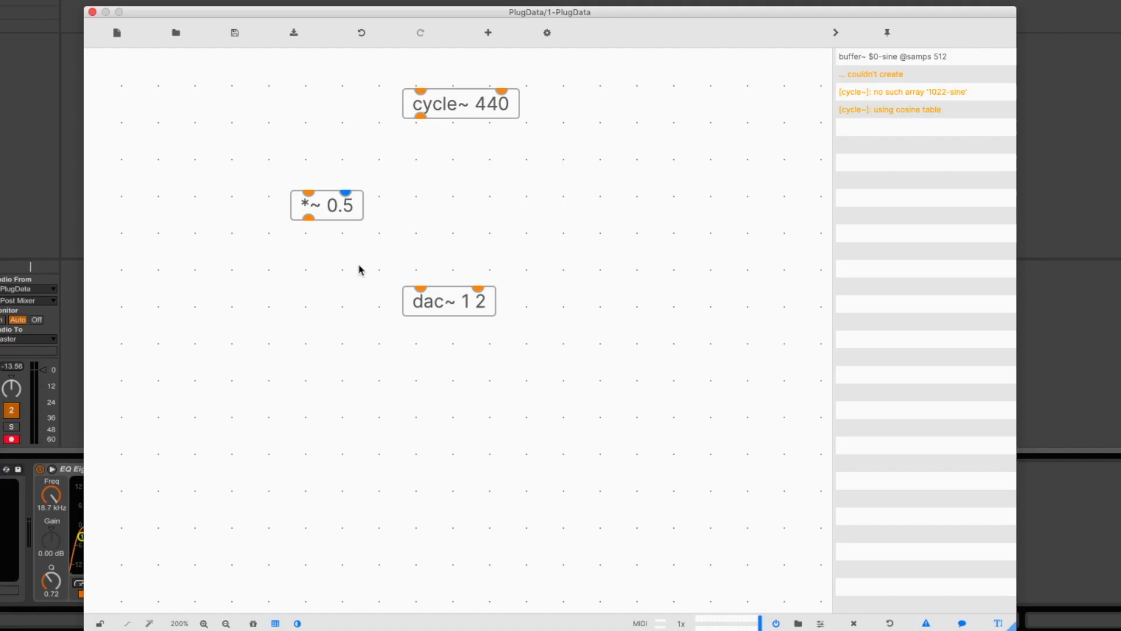
Align the *~ 0.5 object between cycle~ 440 and dac~ 1 2, and connect the cycle~ output to its signal inlet
left_click_drag(327, 210, 442, 213)
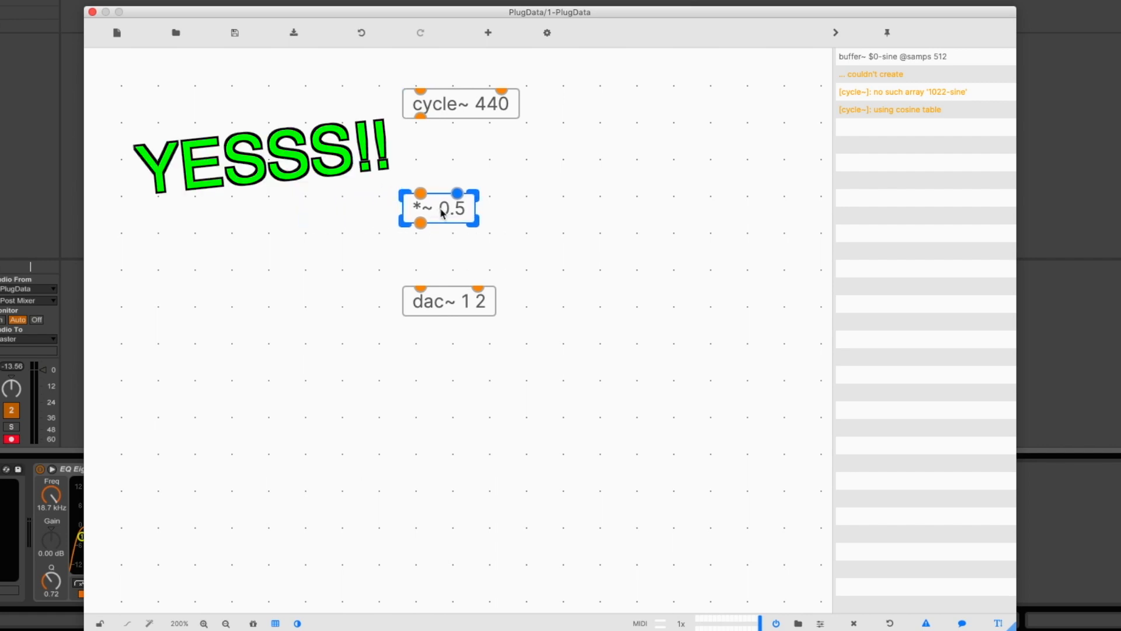
left_click(447, 246)
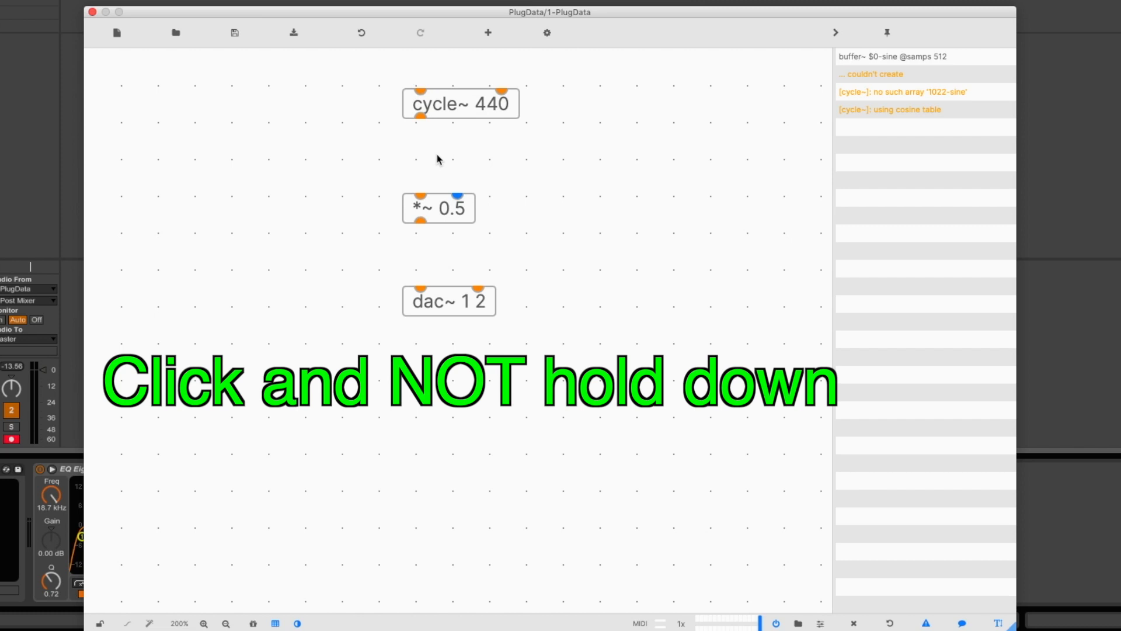
left_click(420, 117)
left_click(422, 194)
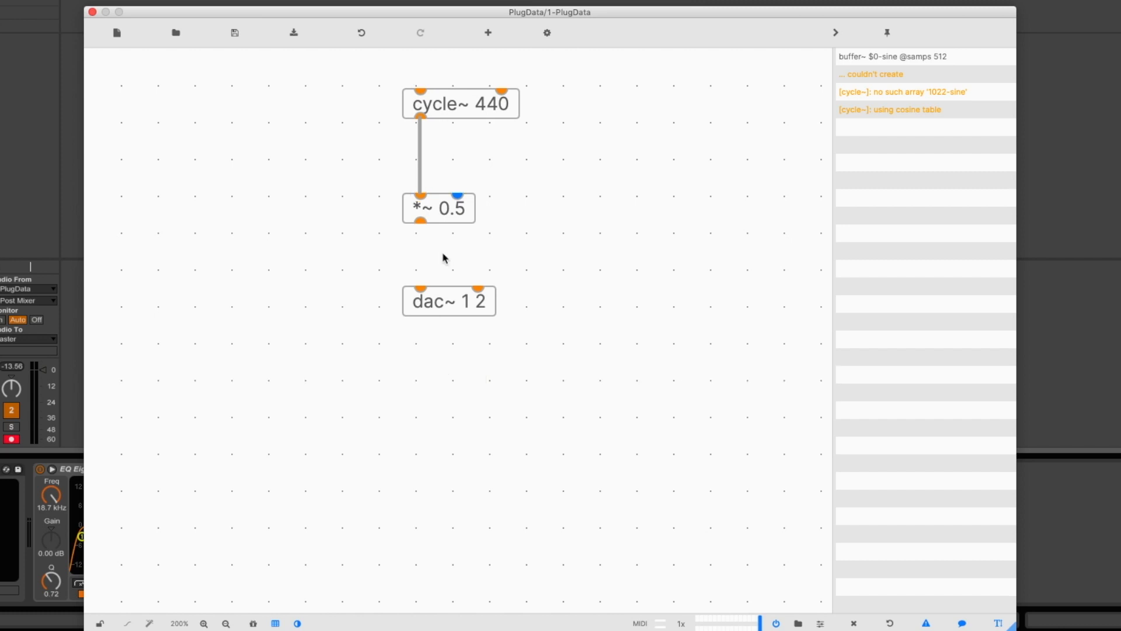
Connect the *~ 0.5 output to both inlets of dac~ 1 2
left_click(421, 288)
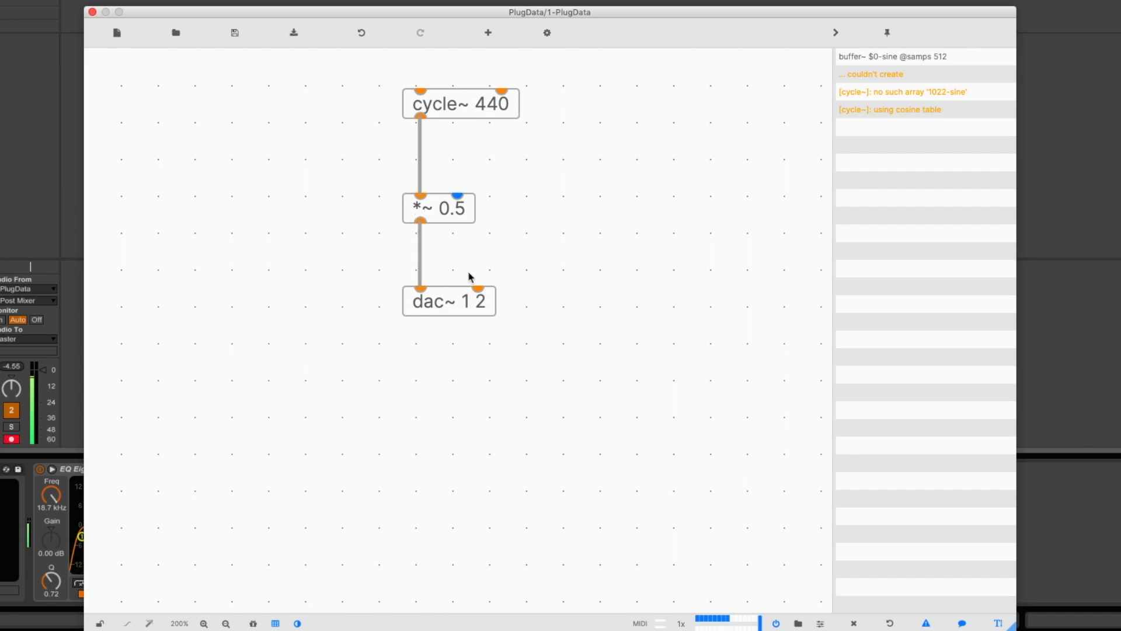
left_click(478, 289)
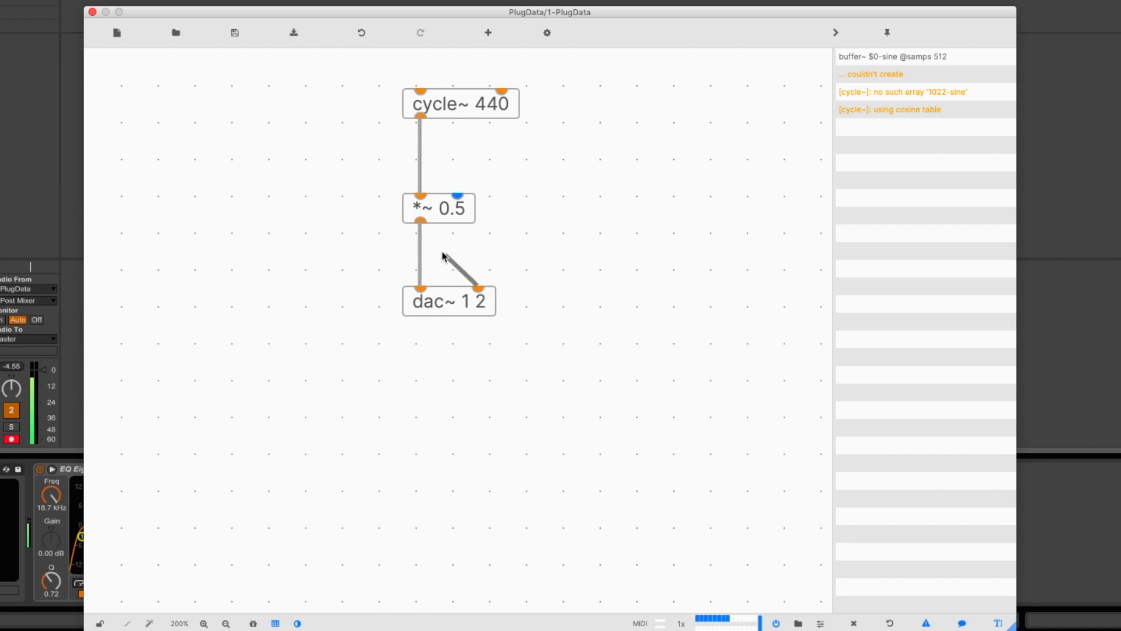
left_click(421, 223)
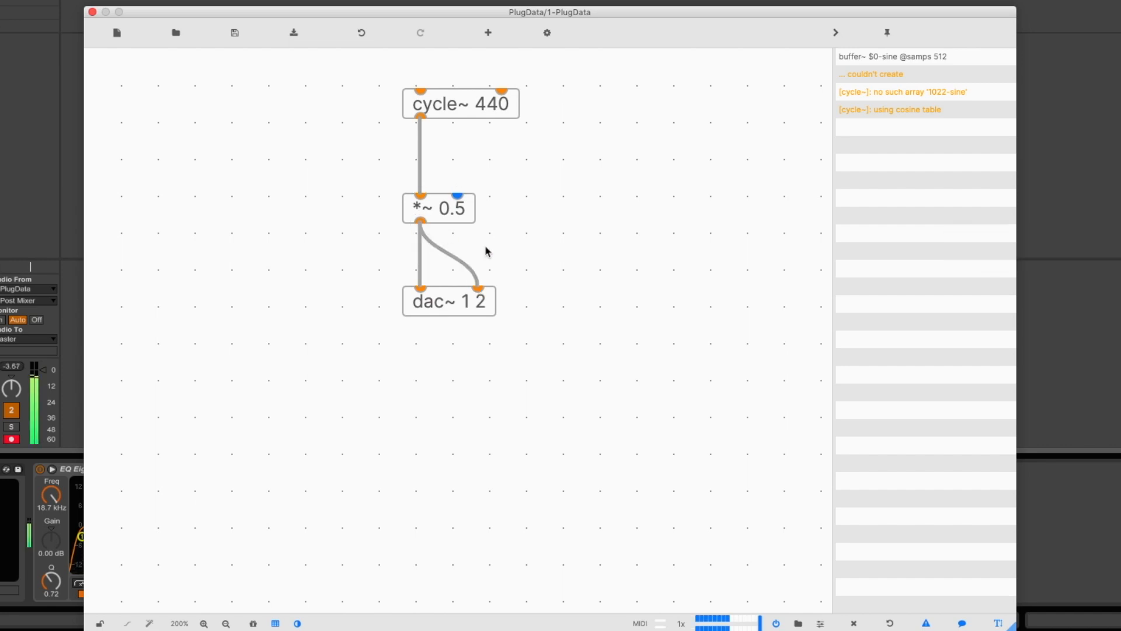
Select the three cords from the cycle~ objects to the *~ 0.2 inlet together and delete them
left_click(470, 222)
left_click_drag(476, 222, 537, 228)
left_click_drag(619, 140, 315, 176)
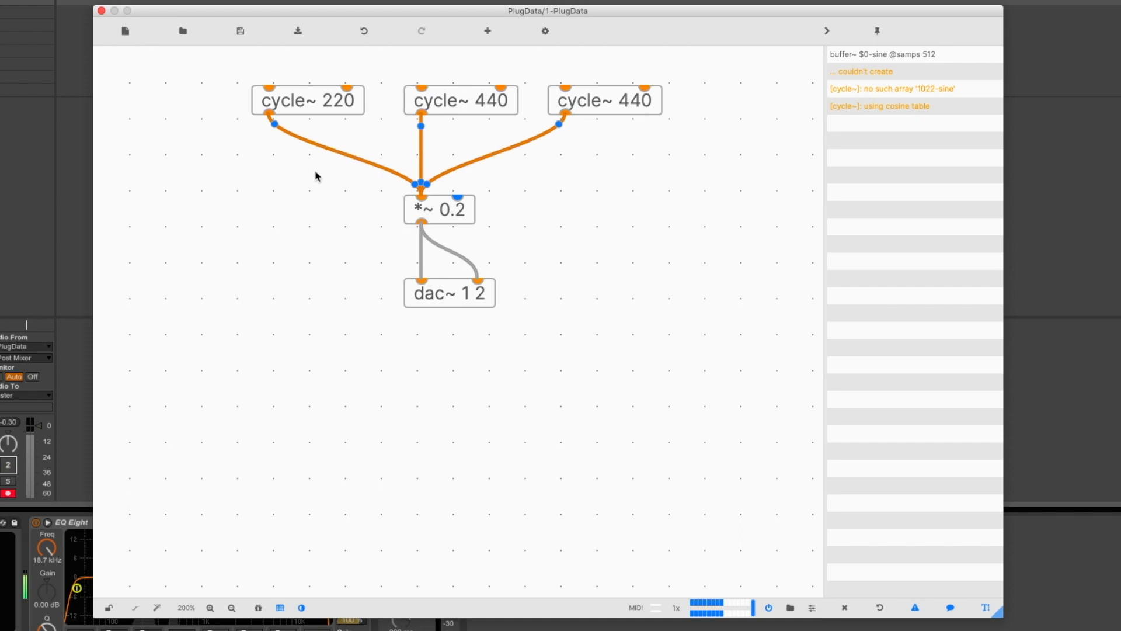
key("Delete")
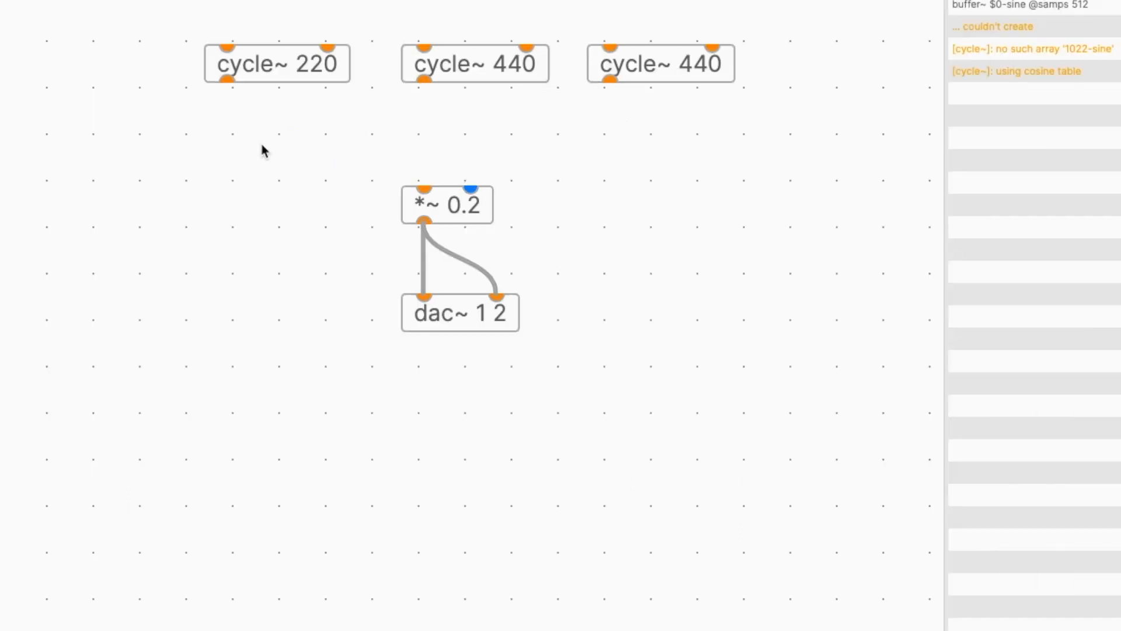
Select all three cycle~ objects and connect their outlets to the signal inlet of *~ 0.2 in one go
left_click_drag(611, 134, 224, 45)
left_click(424, 82, "shift")
left_click(423, 188, "shift")
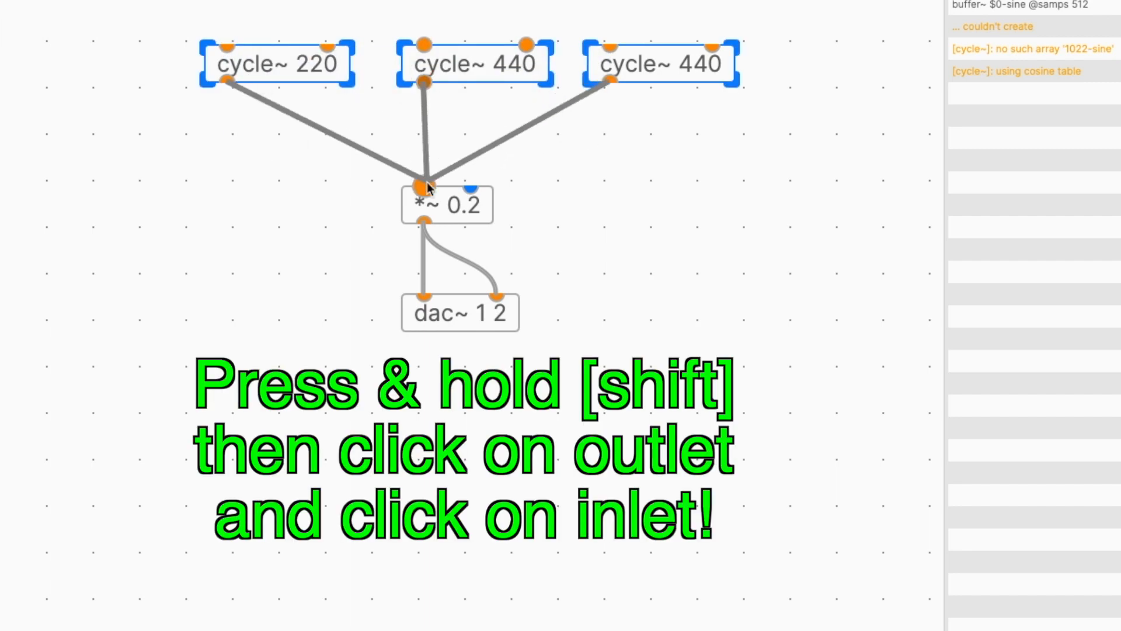
left_click(583, 149)
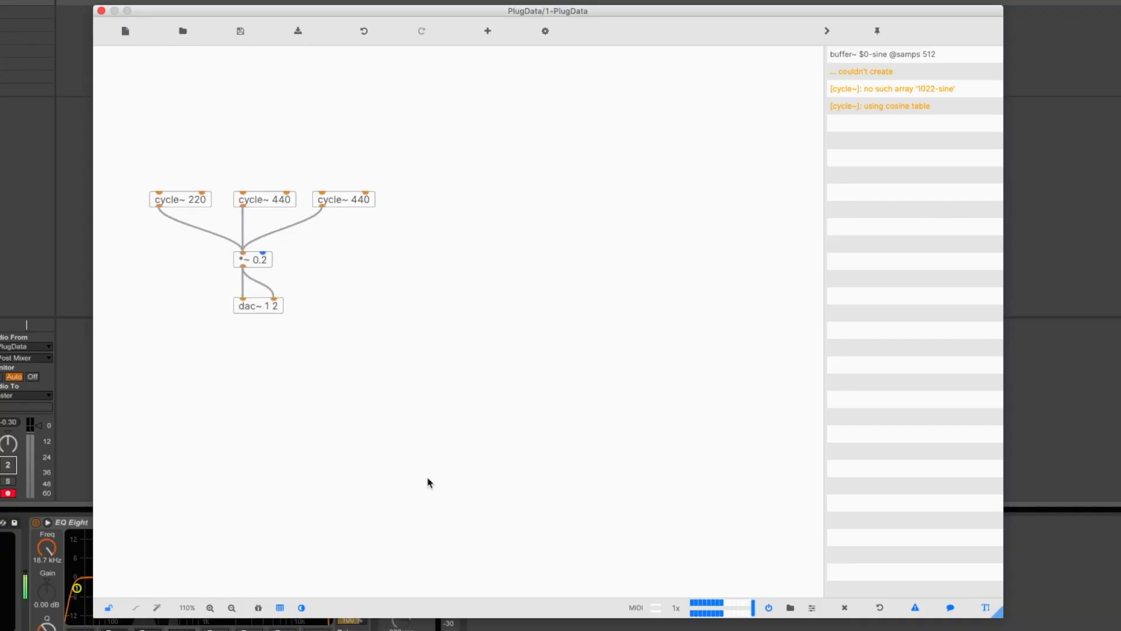
Align the number box directly beneath loadmess 440 so that their connecting cord runs straight
key("super+equal")
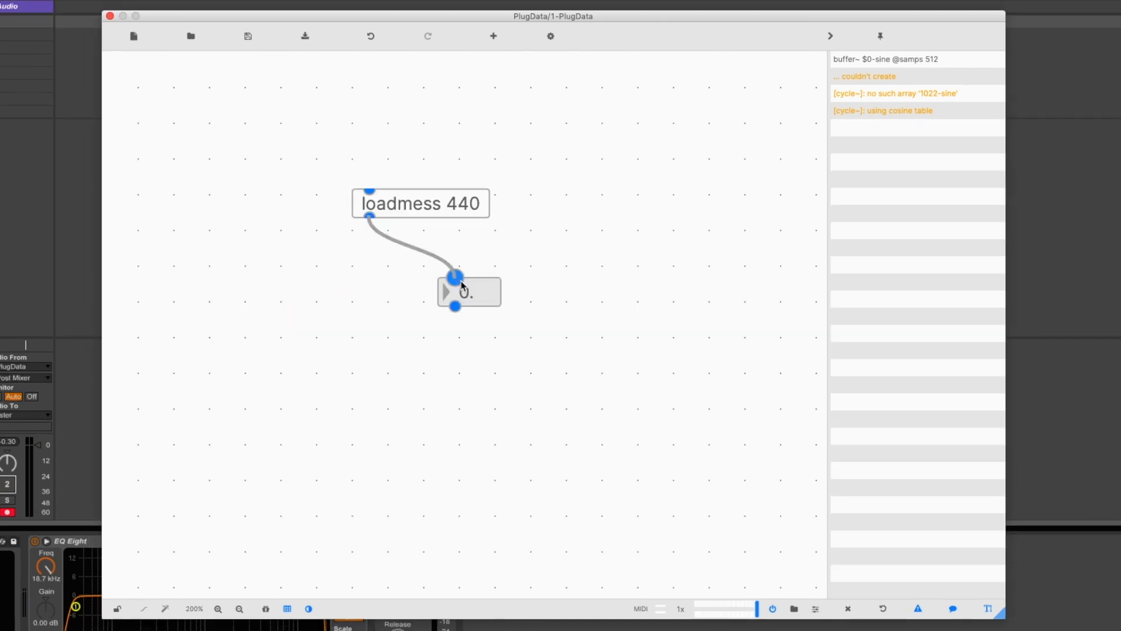
left_click(455, 295)
left_click_drag(455, 294, 381, 270)
left_click(474, 278)
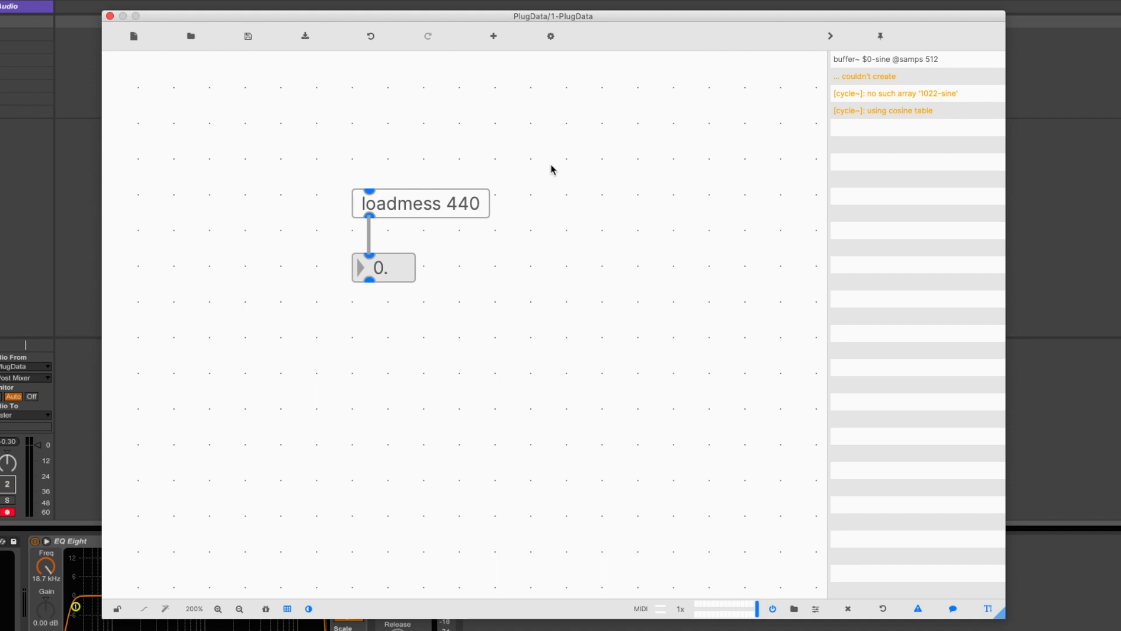
Connect a new bang above loadmess 440 to its inlet and trigger it to send the value to the number box
key("shift+b")
left_click_drag(560, 176, 370, 192)
left_click(369, 127)
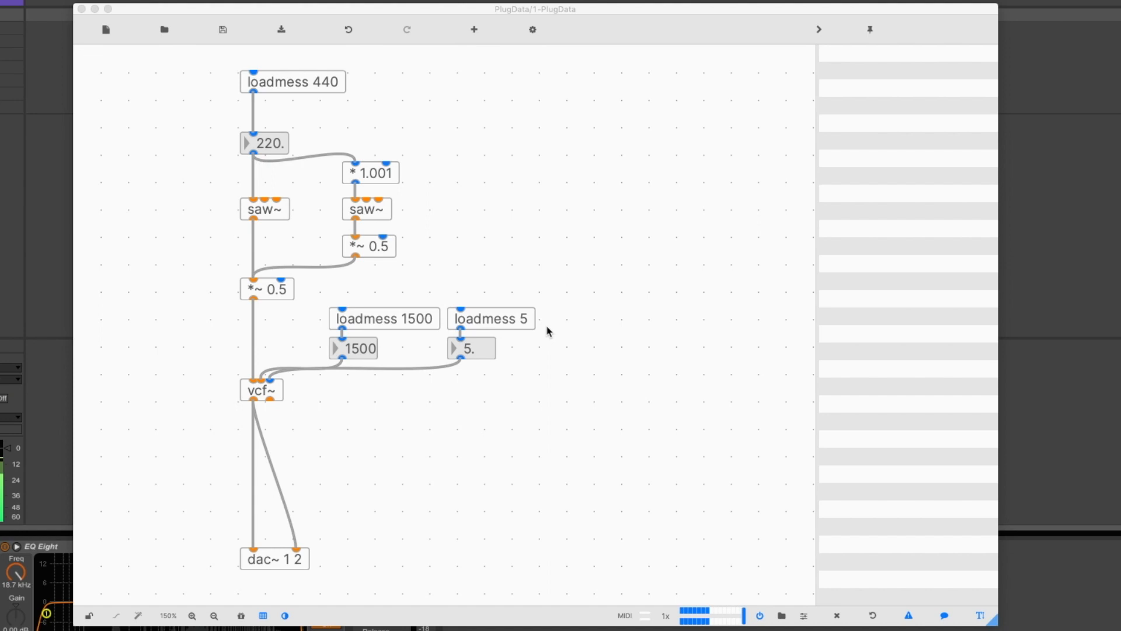
left_click(561, 362)
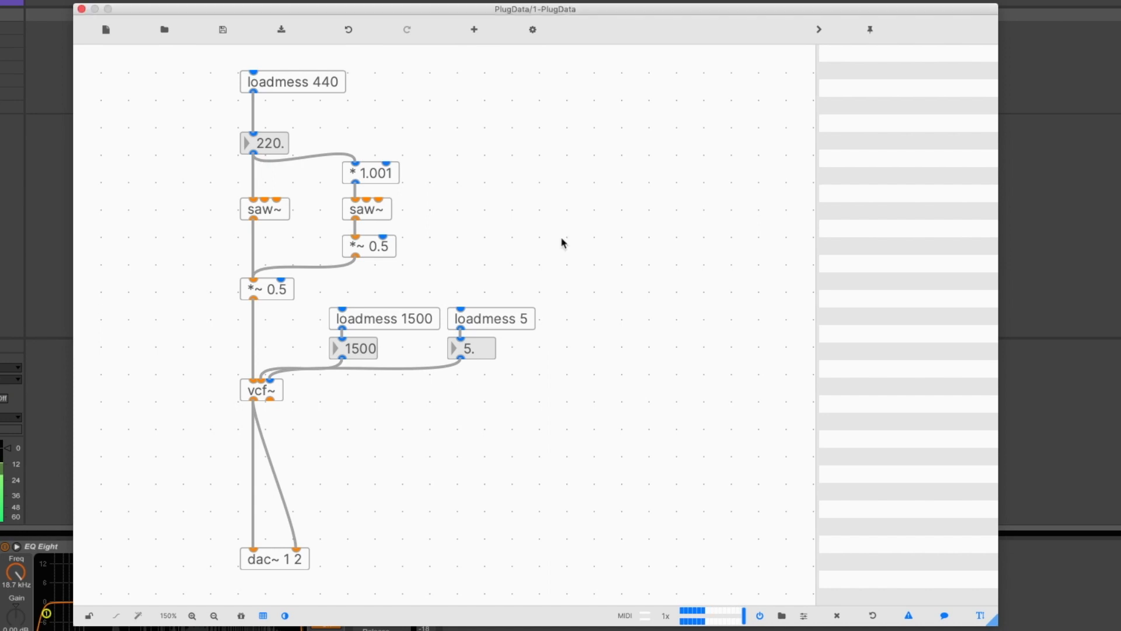
Add a midi object in the empty area beside the detuned synth patch and open its help patch
double_click(546, 194)
type("mid")
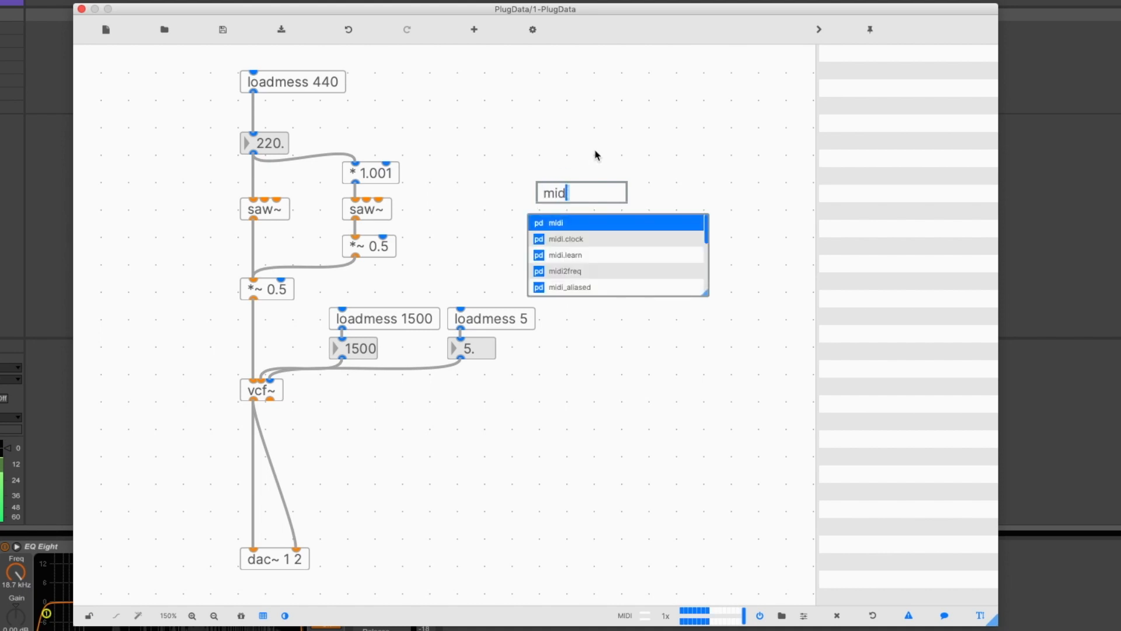
left_click(596, 224)
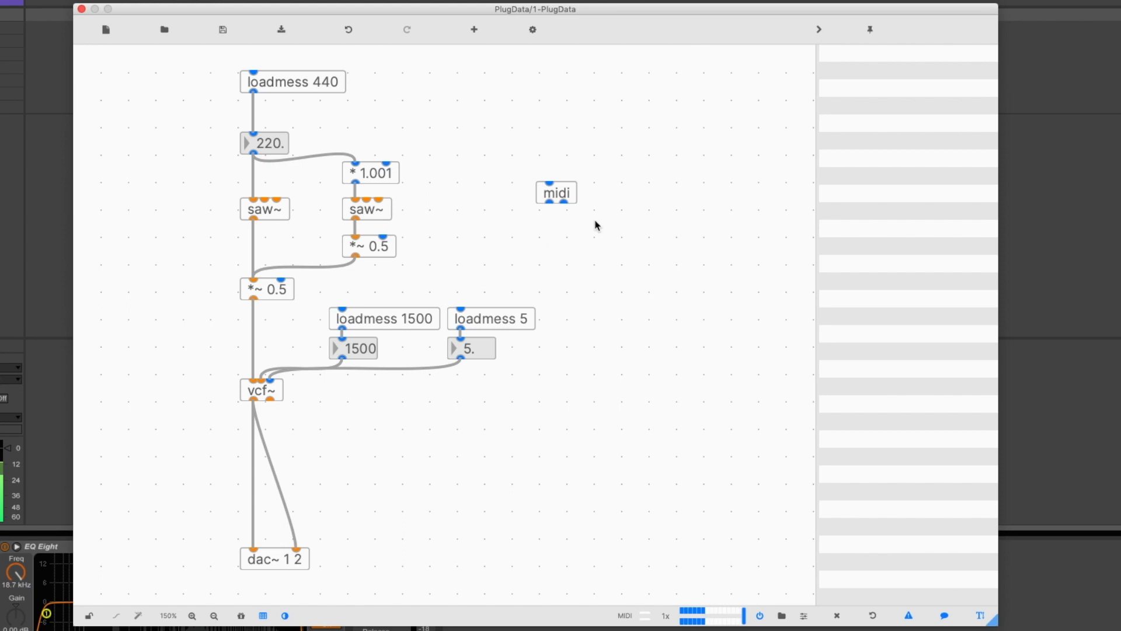
right_click(574, 198)
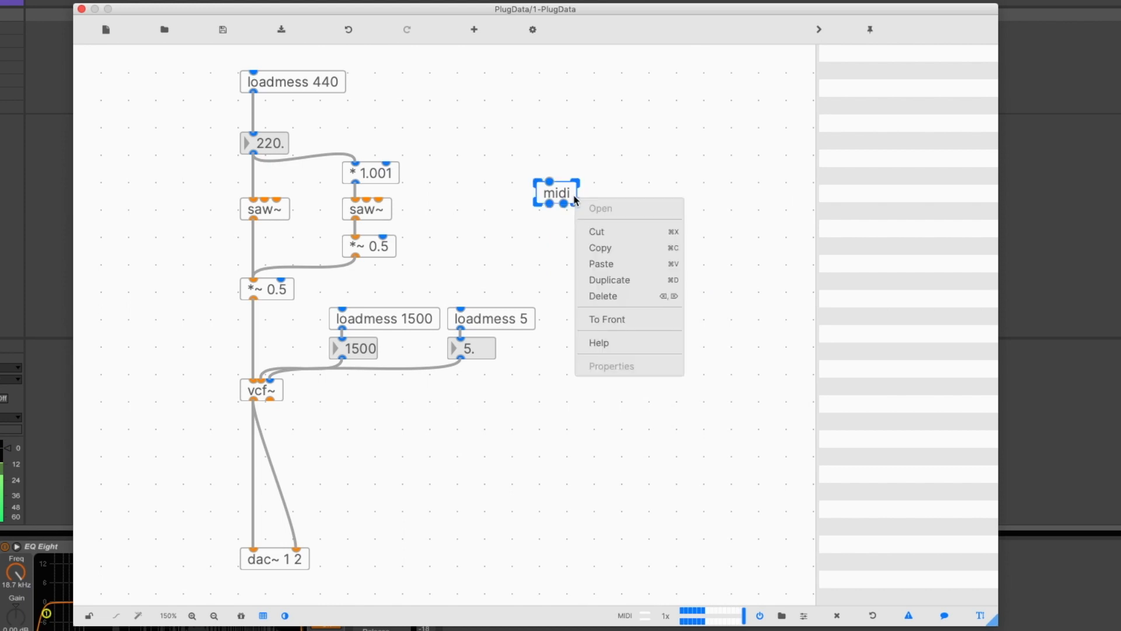
left_click(615, 342)
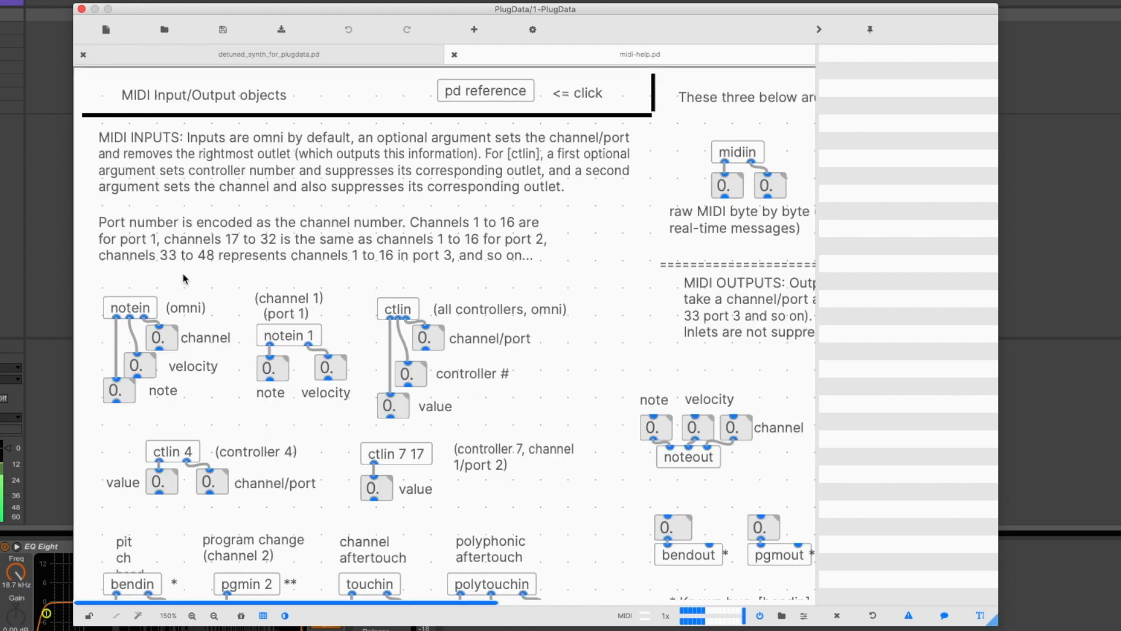
Copy the omni notein example with its number boxes from the MIDI help patch into the detuned synth patch
left_click_drag(92, 279, 241, 408)
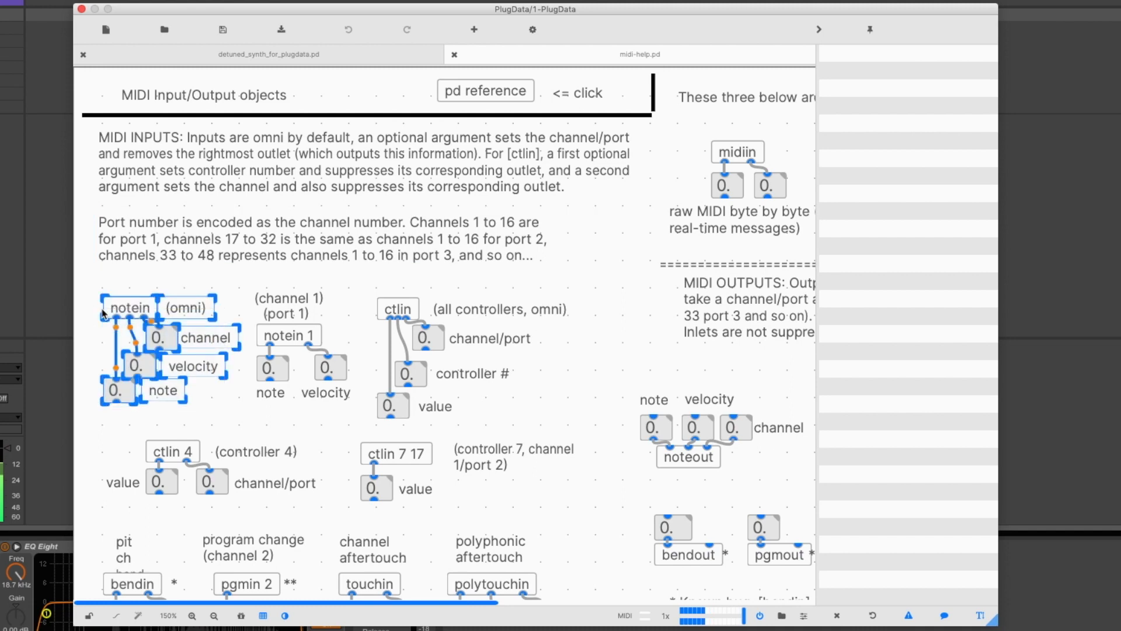
left_click(455, 54)
key("ctrl+v")
left_click_drag(140, 289, 570, 109)
Add a scale 0 127 0 0.8 object to the synth patch for scaling the note velocity and position it
left_click(646, 225)
key("ctrl+1")
type("scale 0 127 0. 0.8")
left_click(742, 221)
left_click_drag(583, 187, 613, 263)
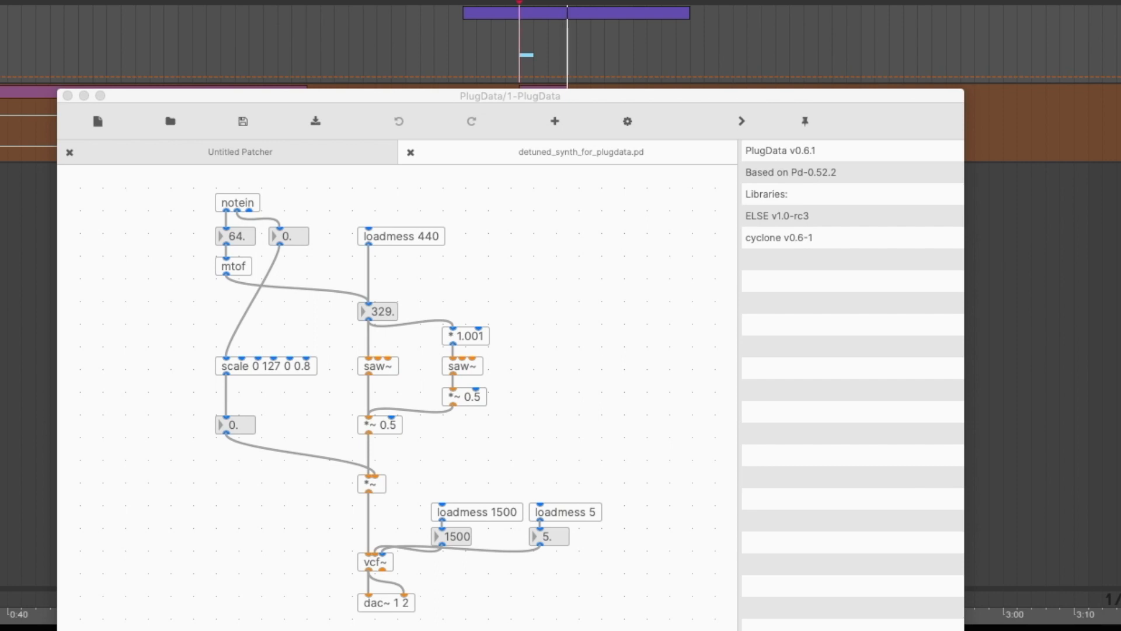
Switch to Ableton Live and control arrangement playback to test the notein-driven detuned synth
left_click(361, 35)
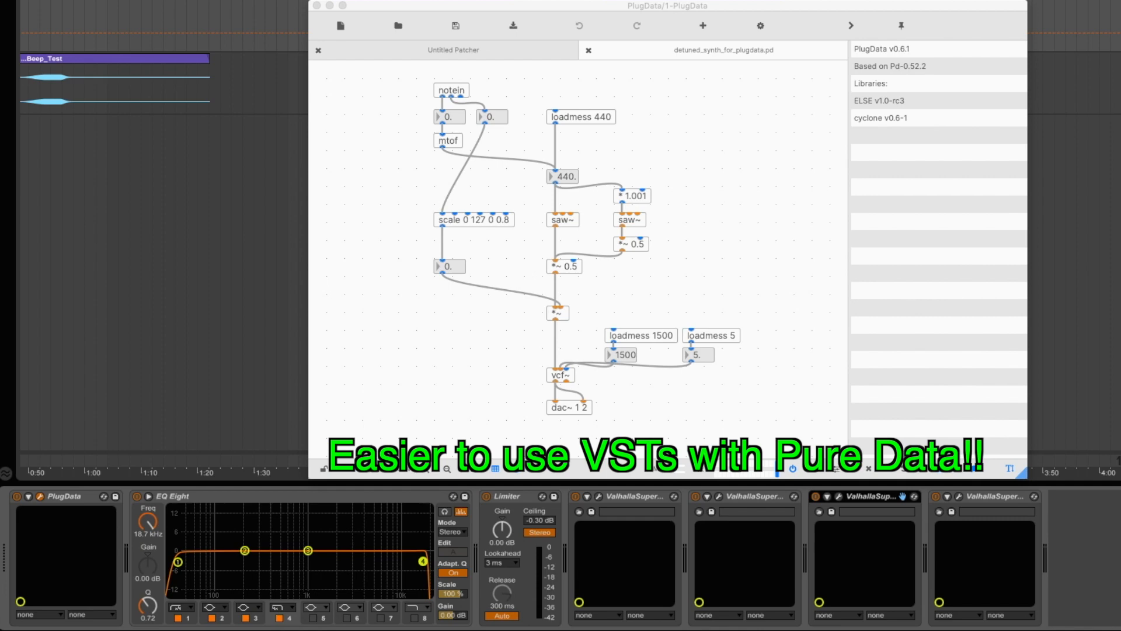
key("space")
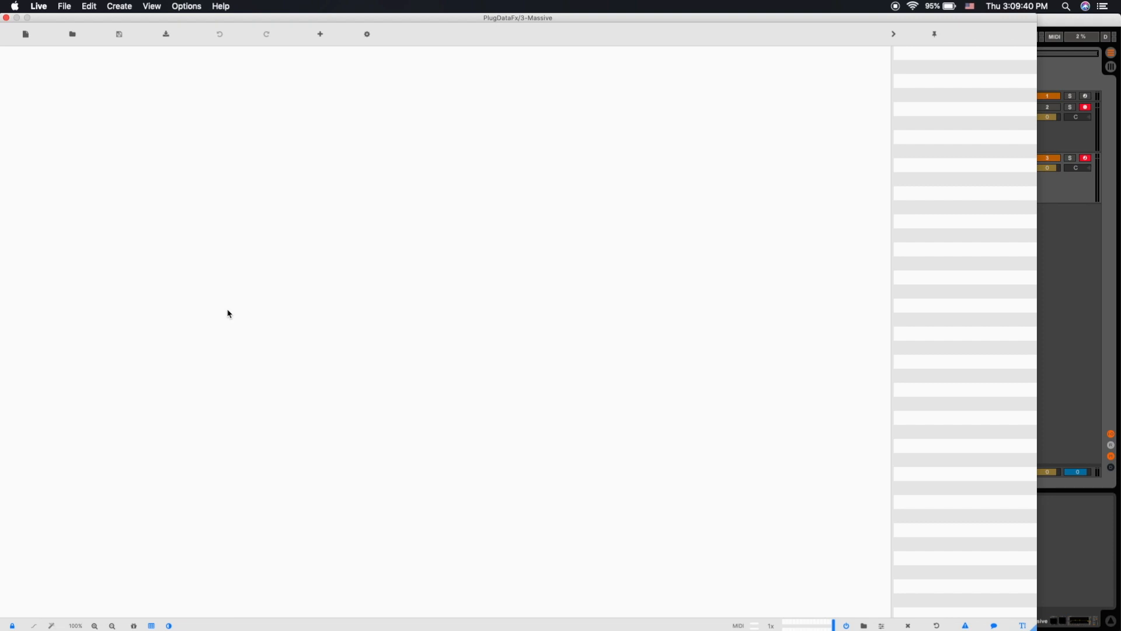
Open the Delay_FX.pd patch from the PlugData_FX folder in the PlugDataFx device on the Massive track
left_click(72, 34)
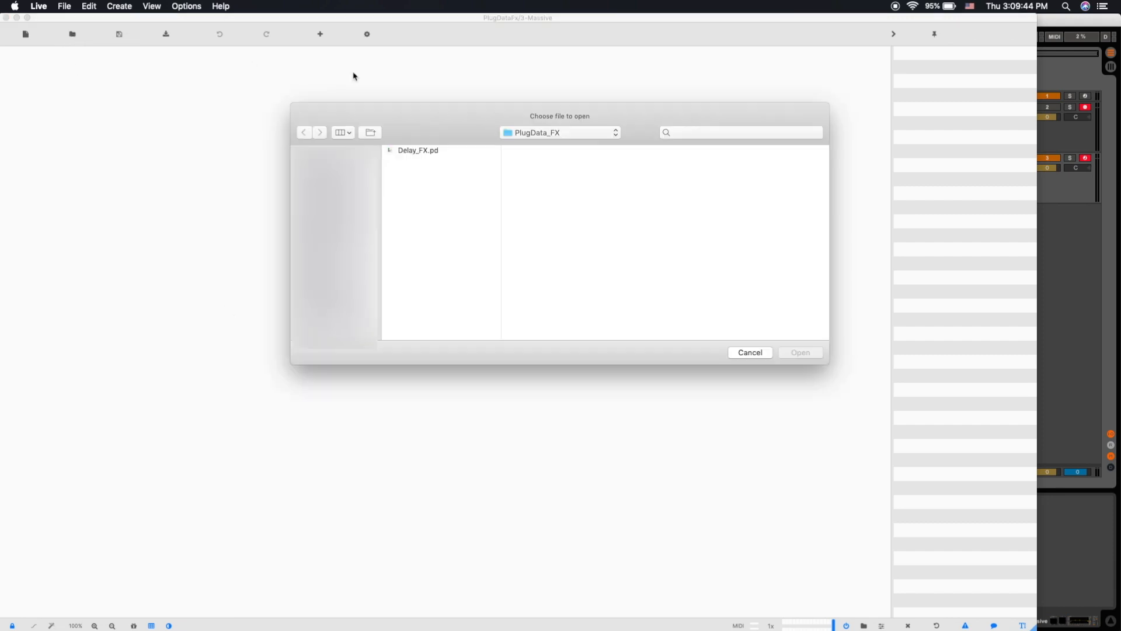
left_click(457, 157)
left_click(801, 353)
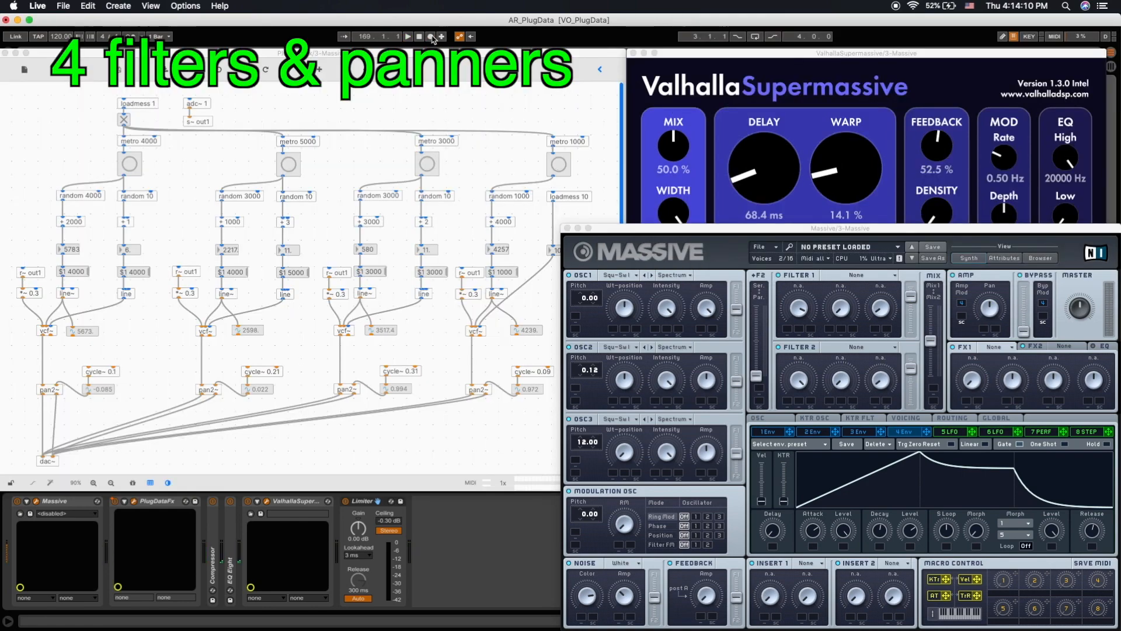
Toggle arrangement recording in Ableton Live for the Massive track demo with the effects bypassed
left_click(432, 37)
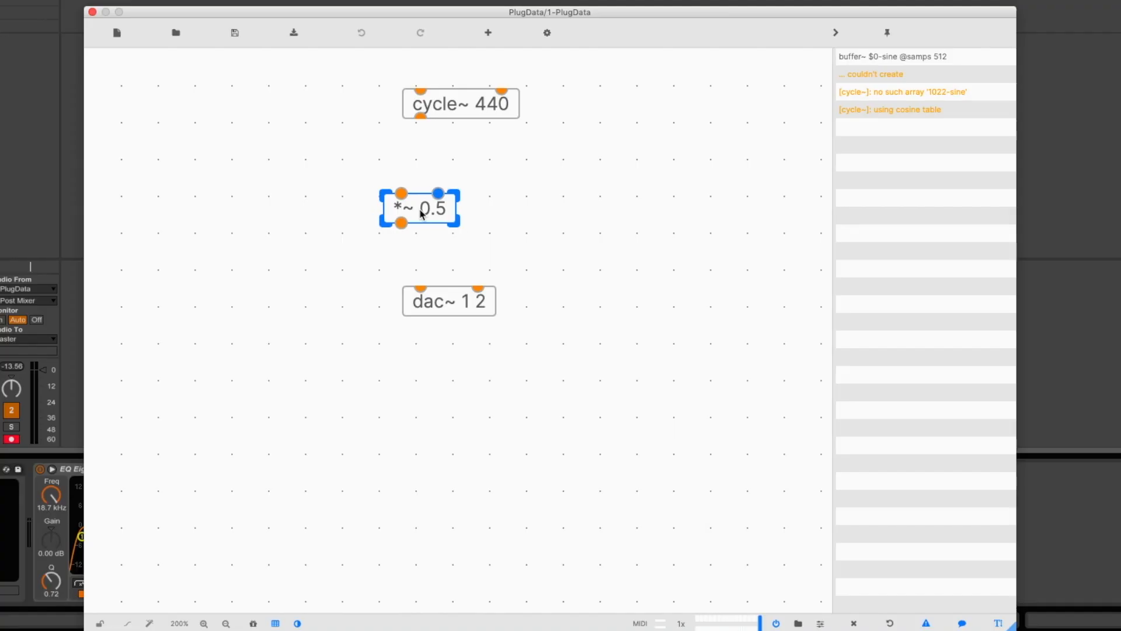
Align *~ 0.5 beneath cycle~ 440, and remove all three cycle~ cords leading into *~ 0.2
left_click_drag(420, 208, 438, 208)
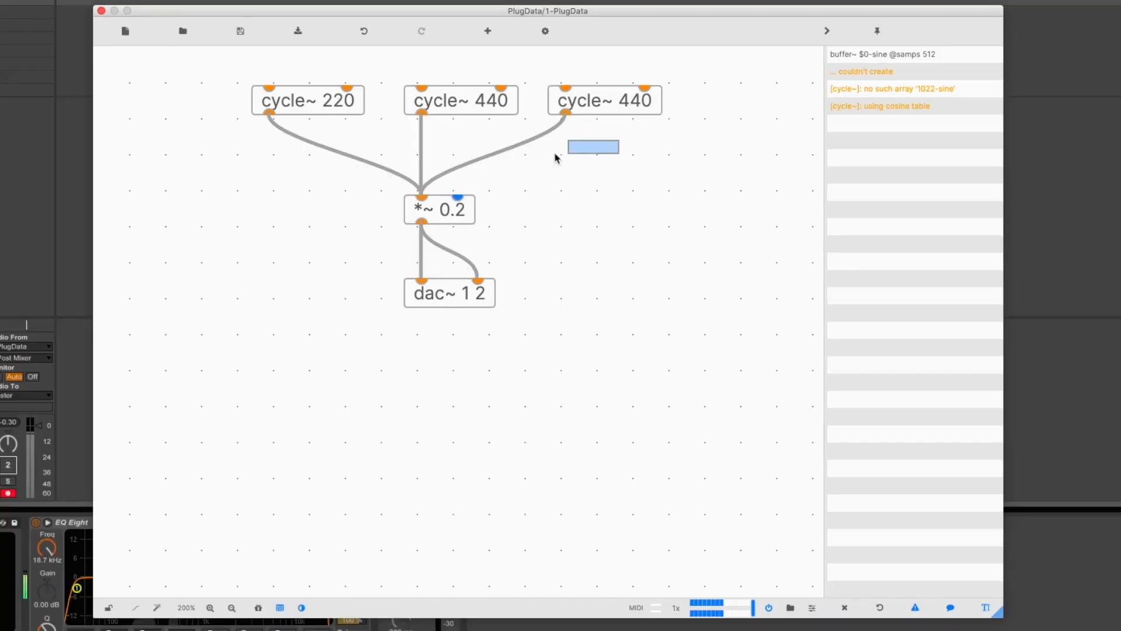
left_click_drag(568, 153, 315, 176)
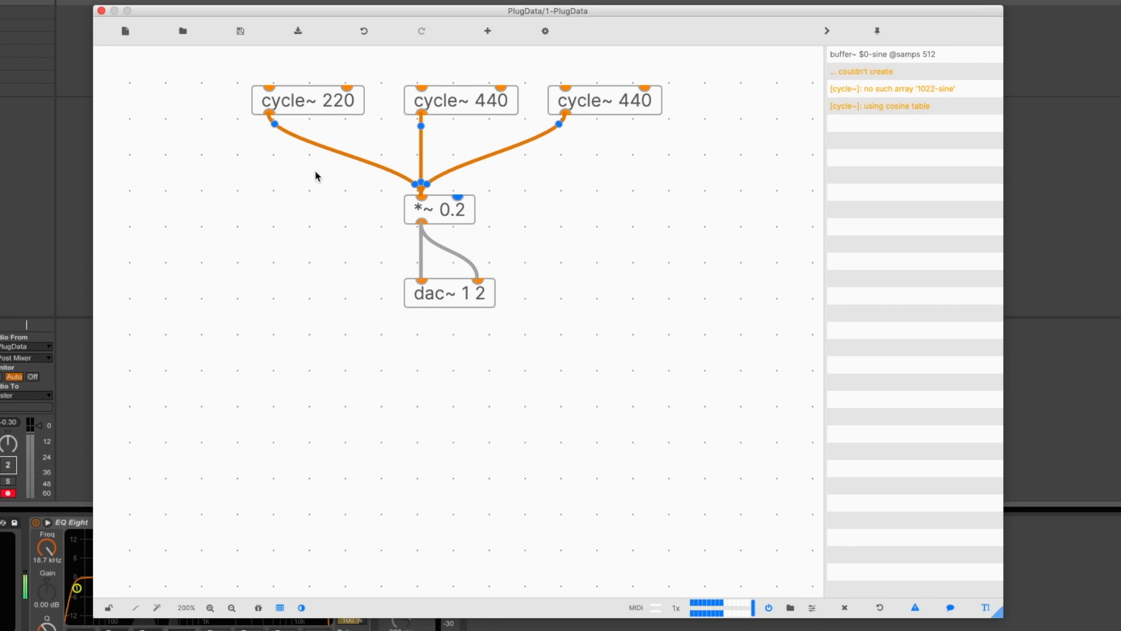
key("BackSpace")
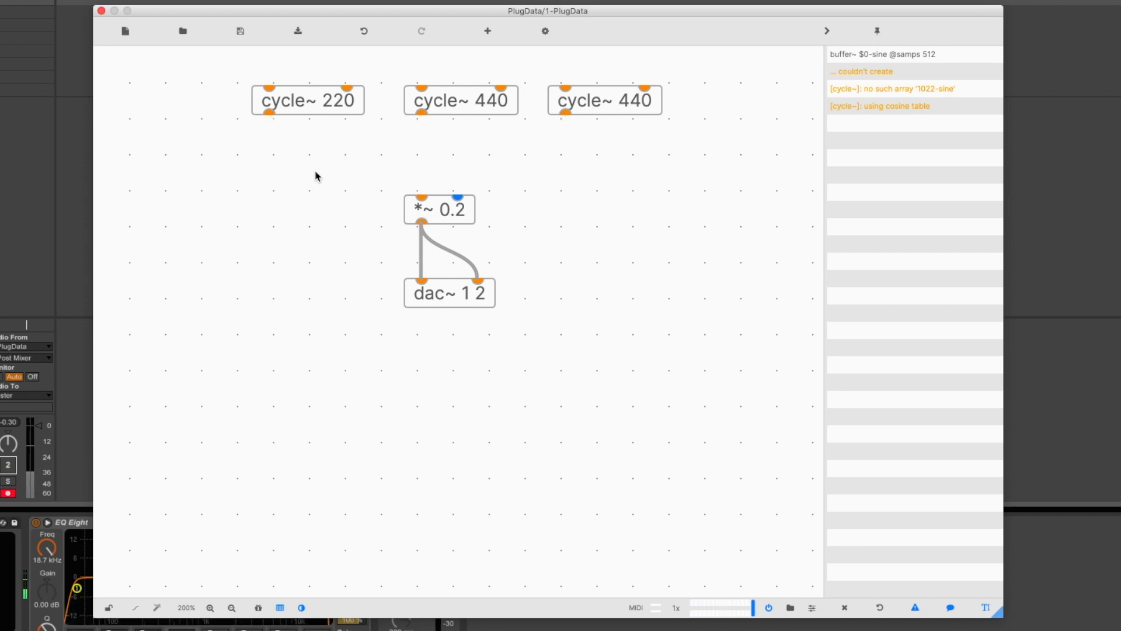